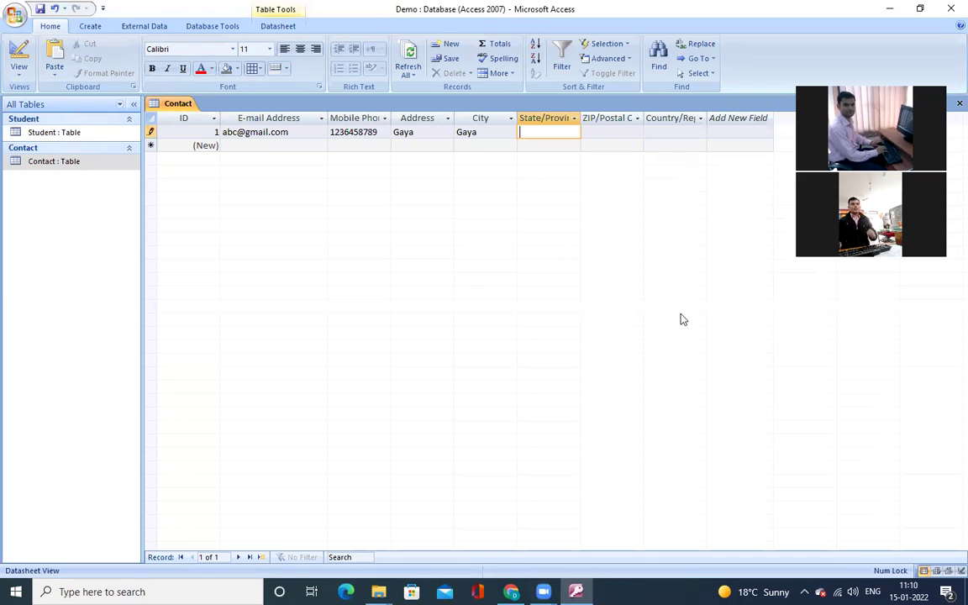
- Enter Bihar, 823004 and India as the Contact record's state, postal code and country, then save it
text(Bihar)
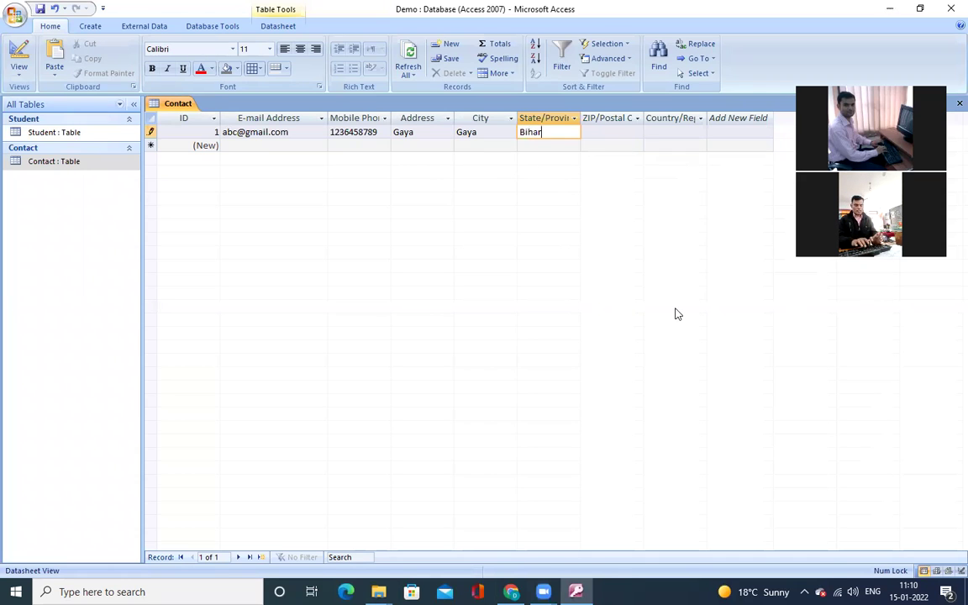
key(Tab)
text(823004)
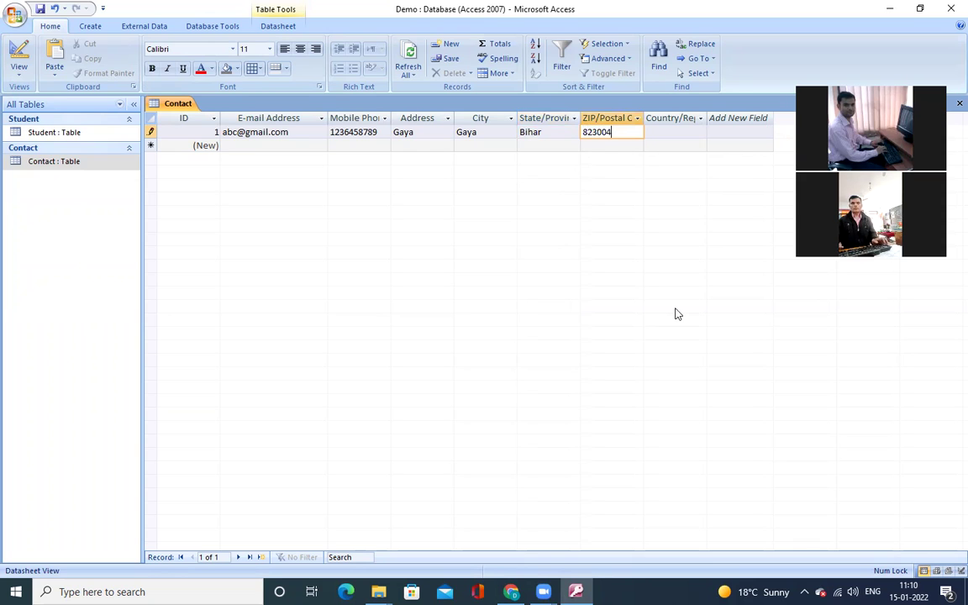
key(Tab)
text(India)
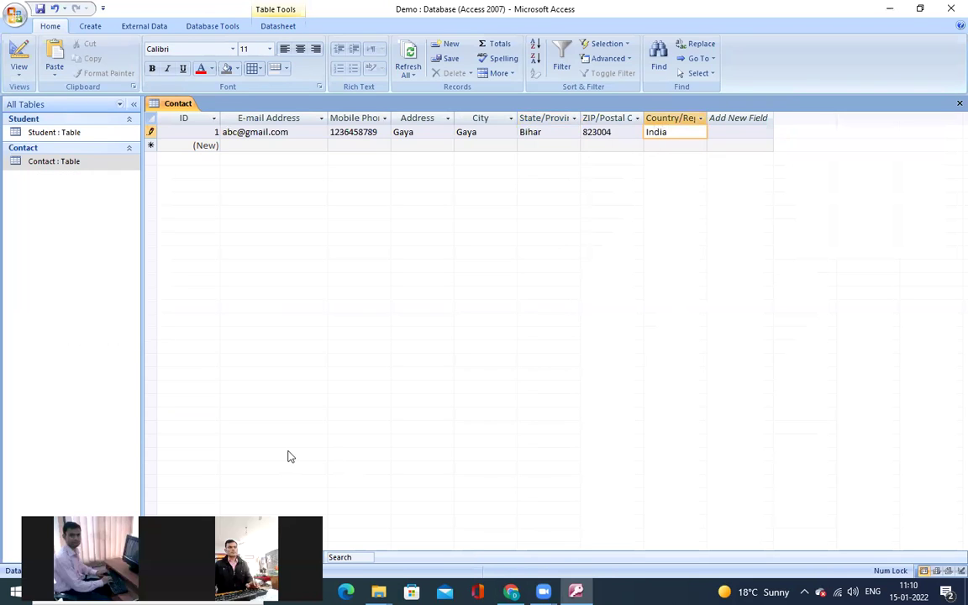
key(Tab)
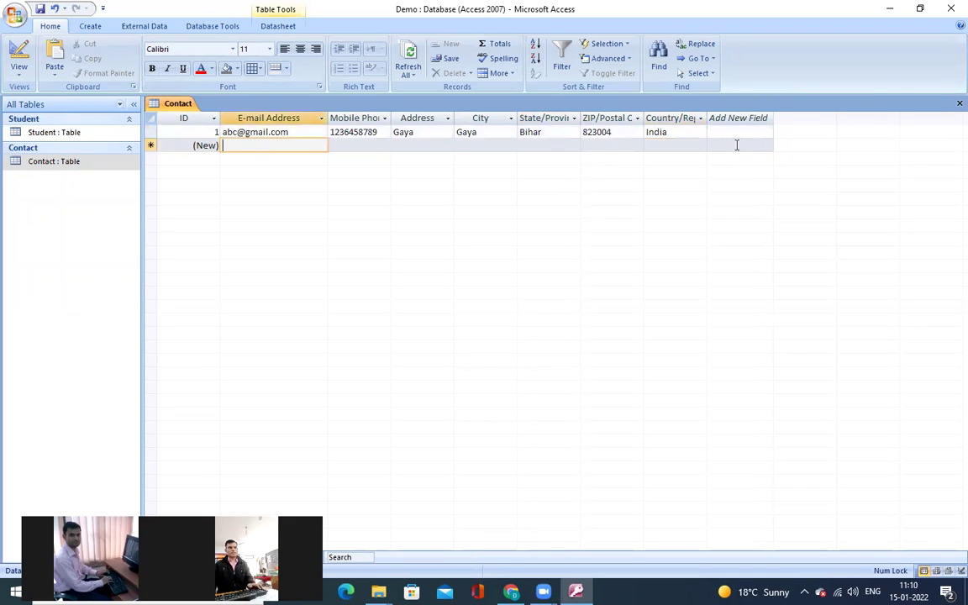
- Close the Contact table, reopen the Student and Contact tables from the navigation pane, then close both
click(960, 103)
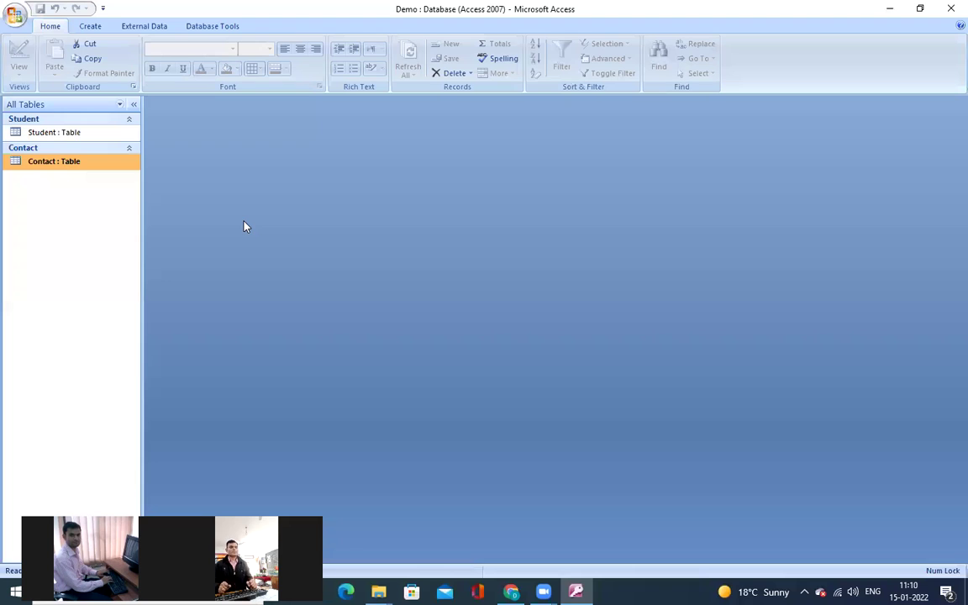
click(90, 27)
double_click(72, 132)
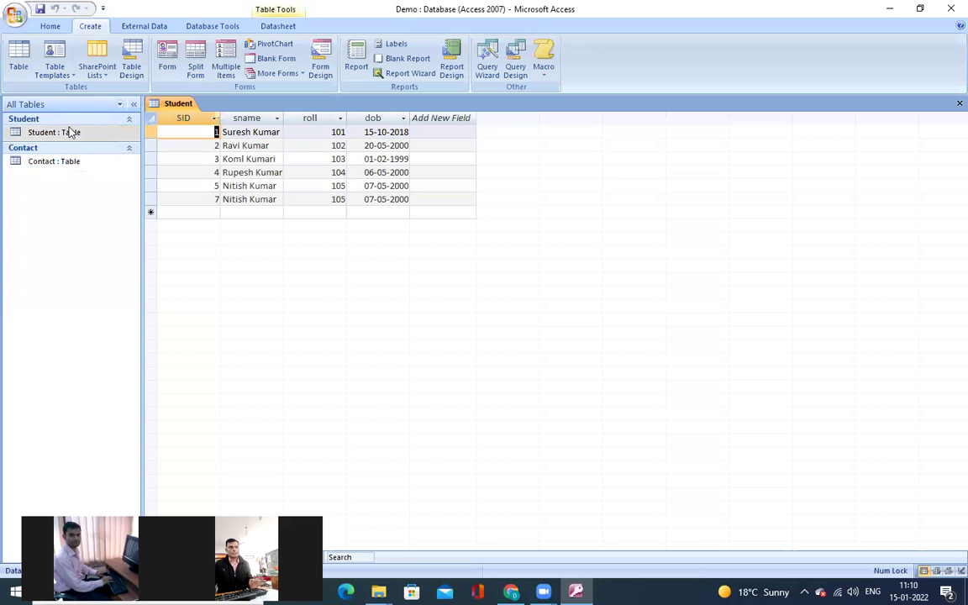
double_click(42, 160)
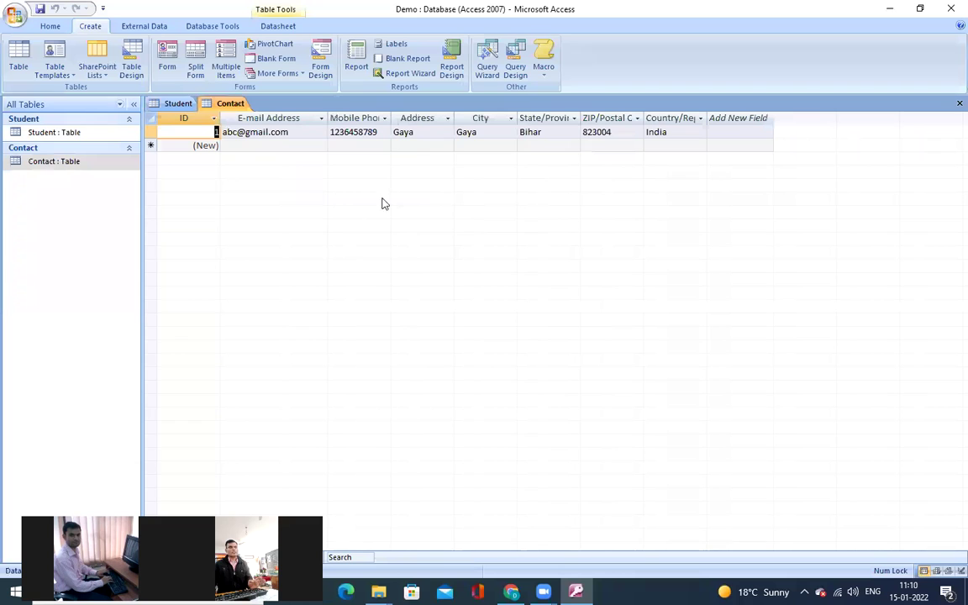
click(959, 102)
click(959, 102)
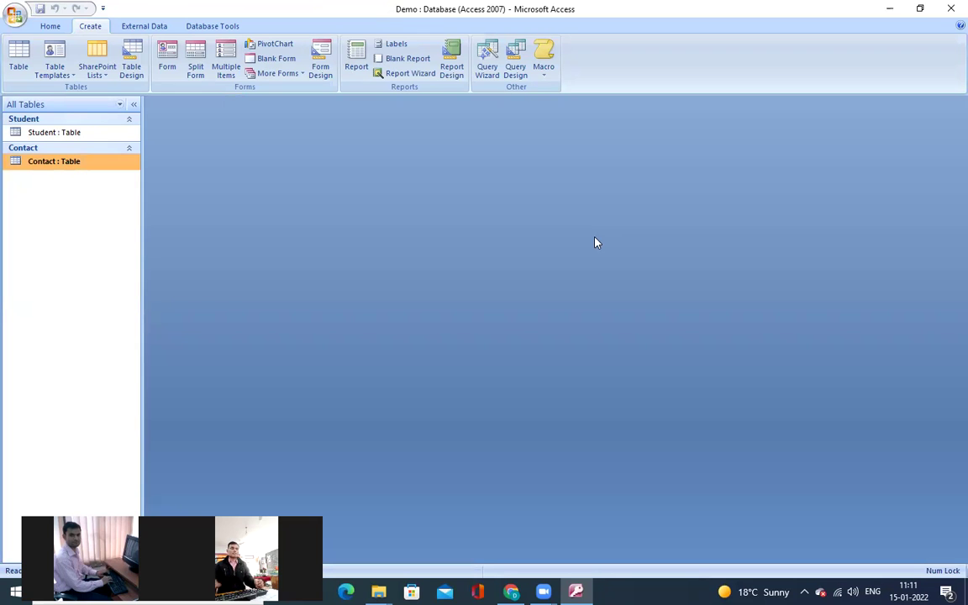
- In the Student table's Design View, change the sname field size from 255 to 50
click(68, 137)
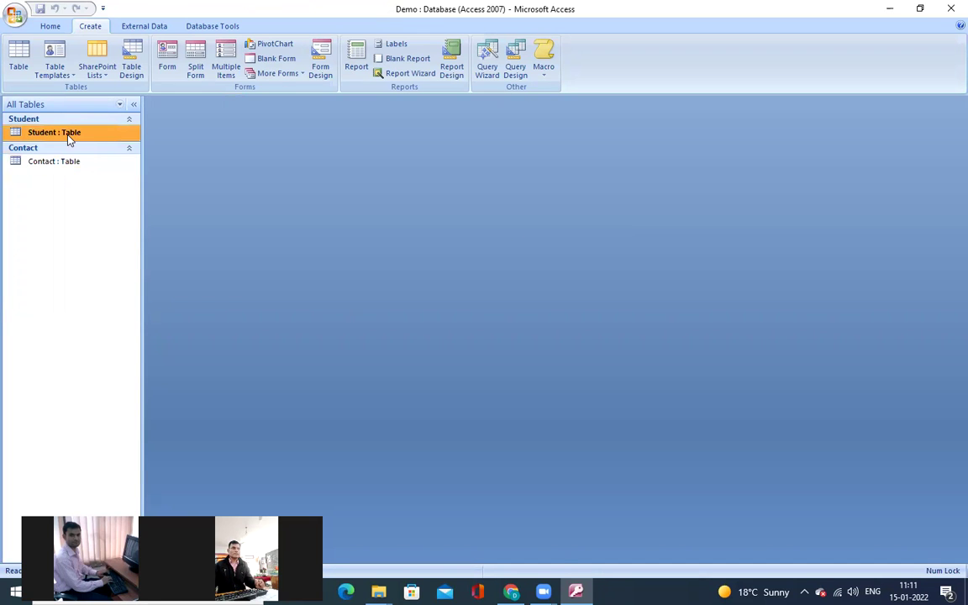
right_click(68, 137)
click(126, 159)
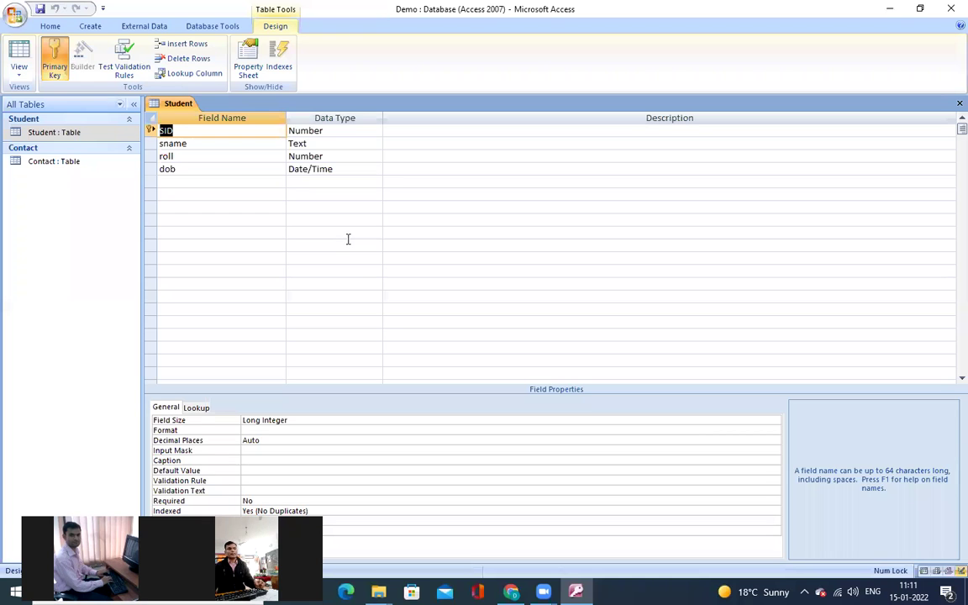
click(311, 143)
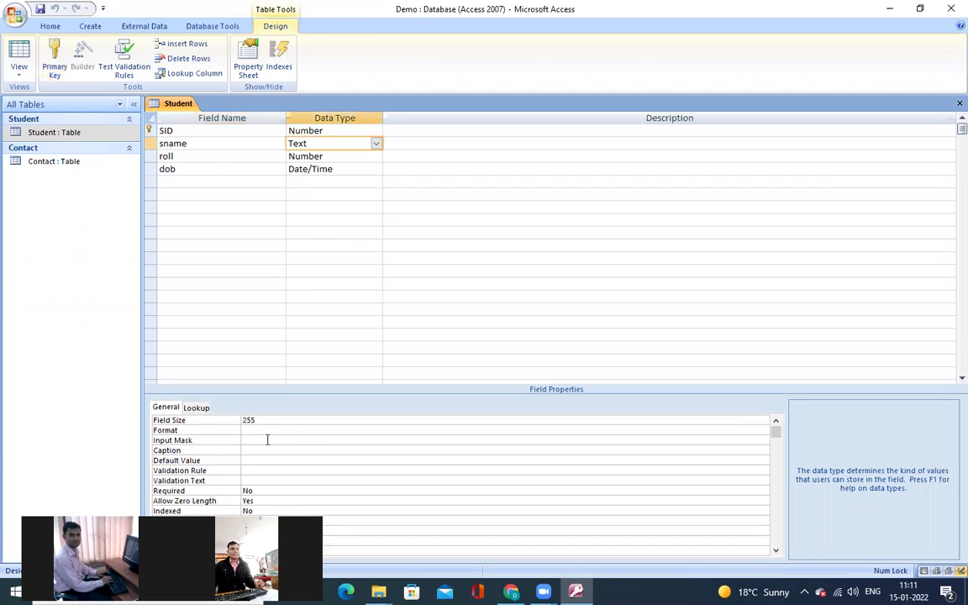
click(259, 420)
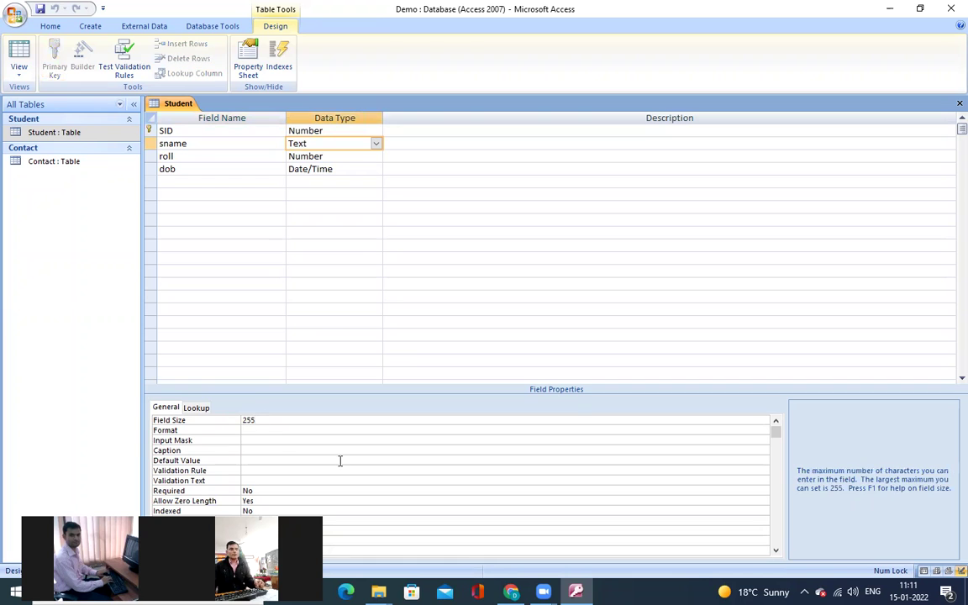
key(BackSpace)
key(BackSpace)
key(BackSpace)
text(50)
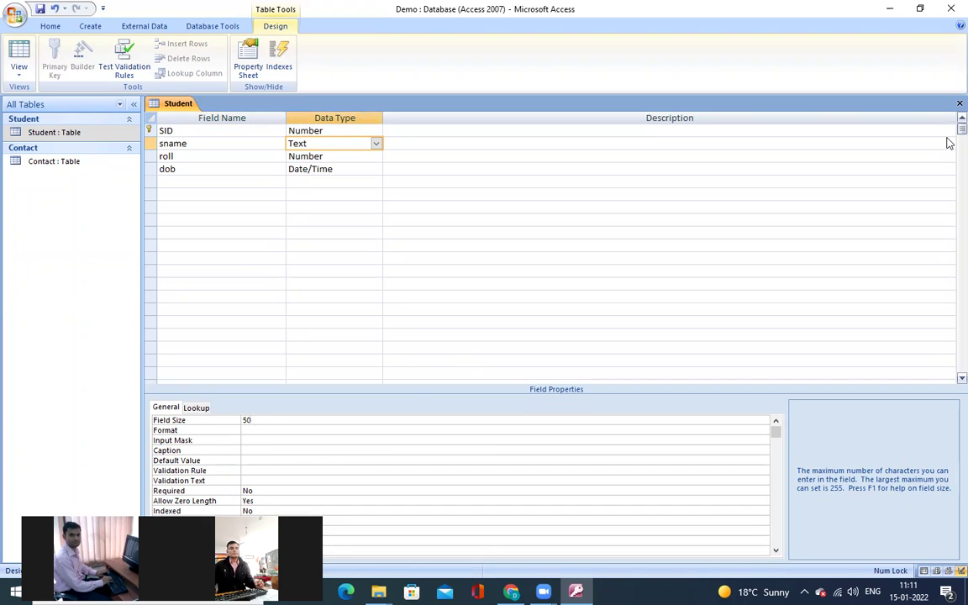
- Save the design change, accepting the data loss warning, then check and close the Student datasheet
click(961, 104)
click(432, 330)
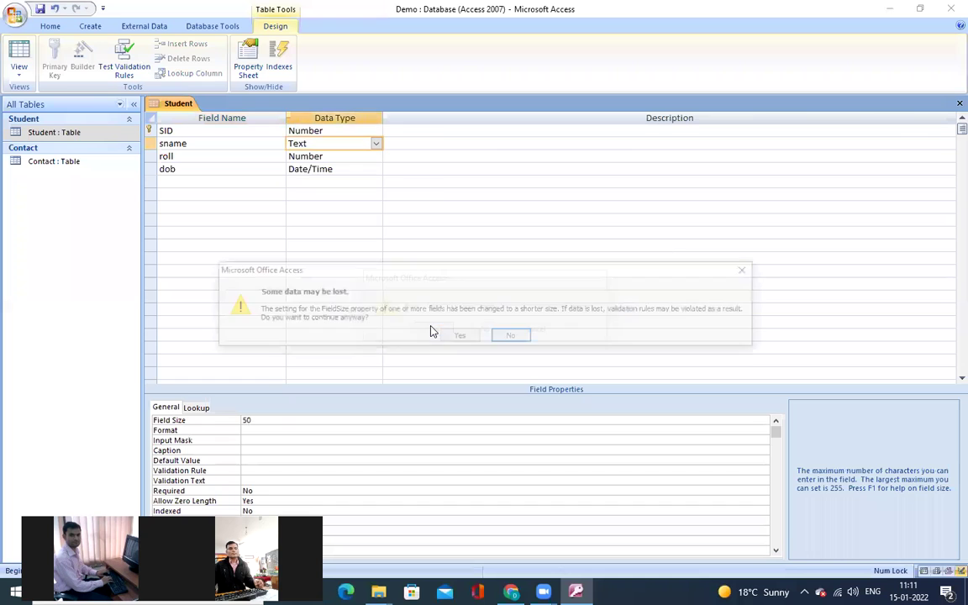
click(454, 337)
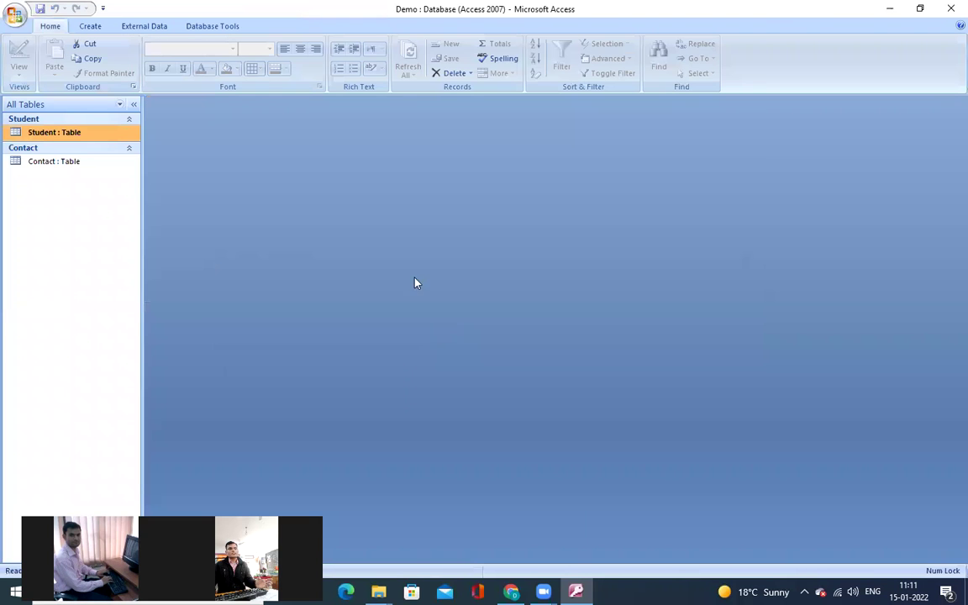
double_click(47, 132)
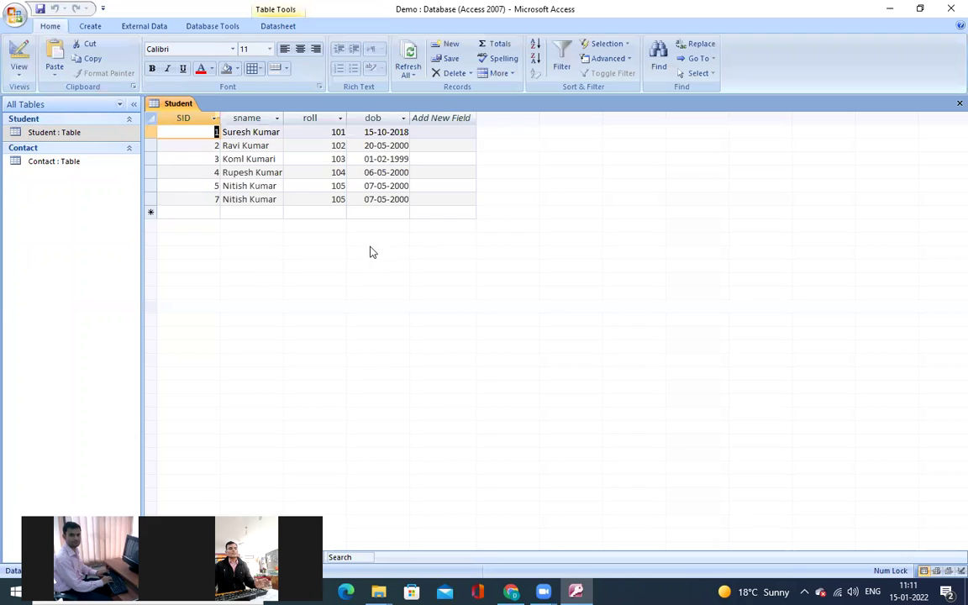
click(959, 103)
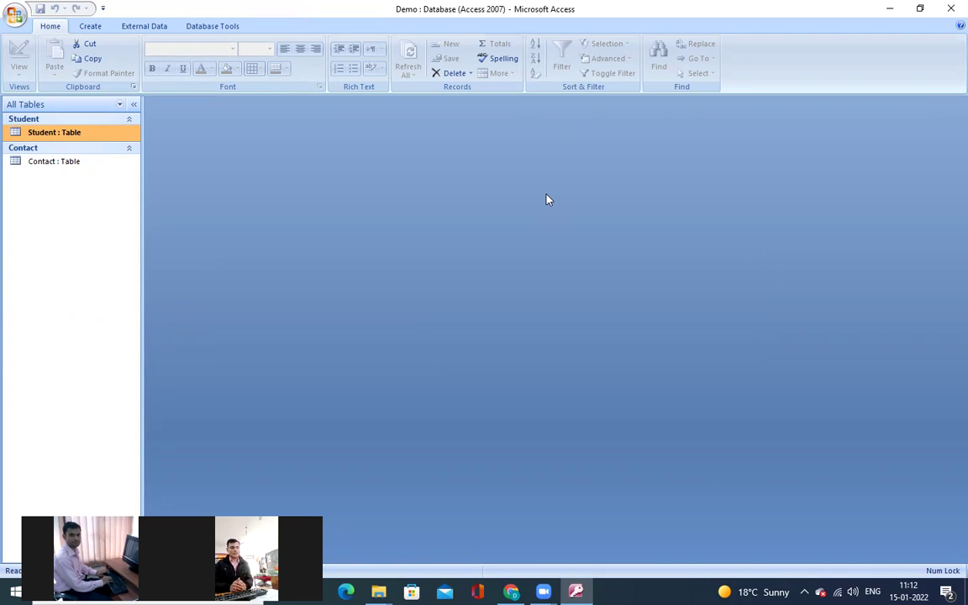
- In the Student table's Design View, add a new field named fname below dob
right_click(123, 132)
click(168, 156)
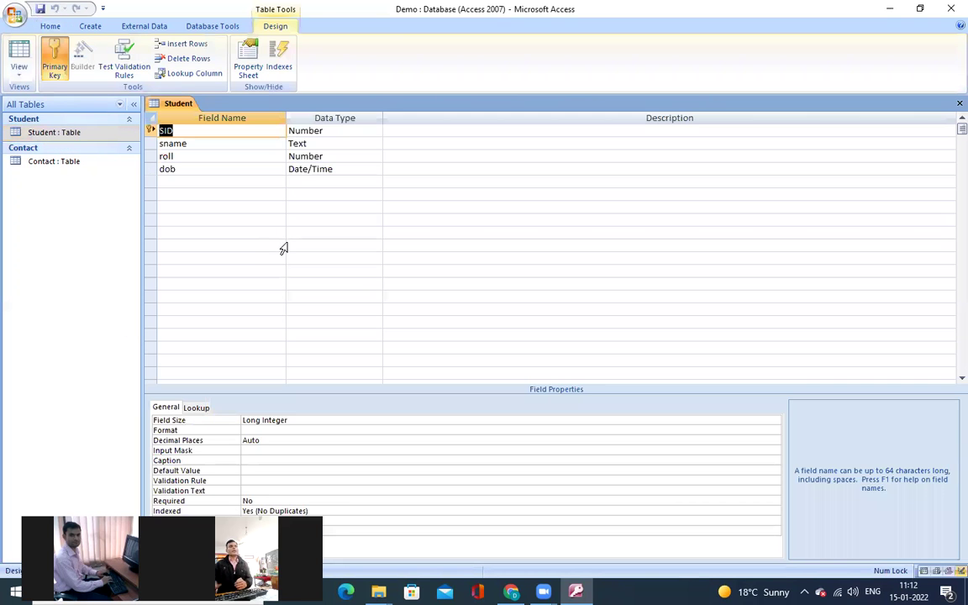
click(178, 181)
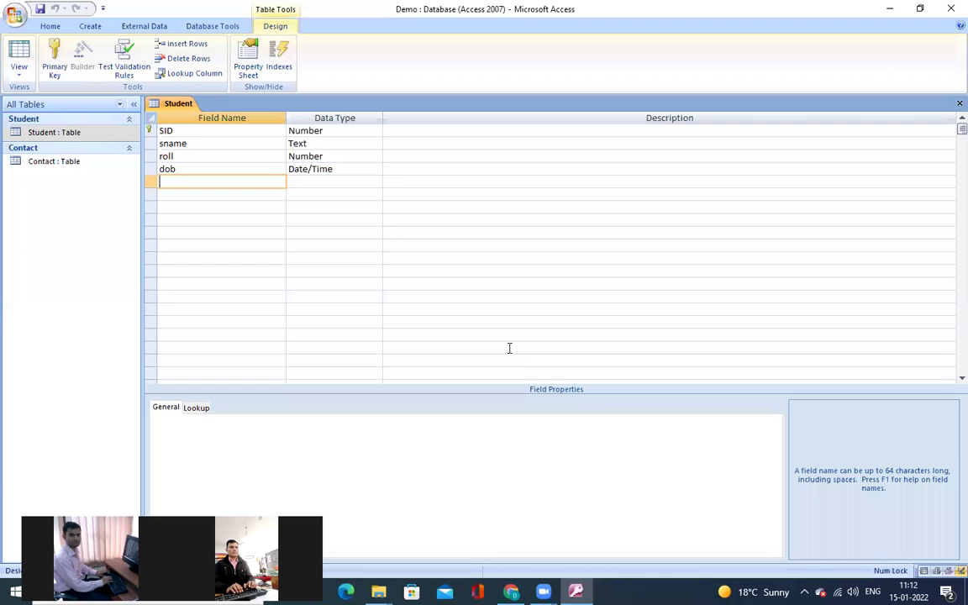
text(fname)
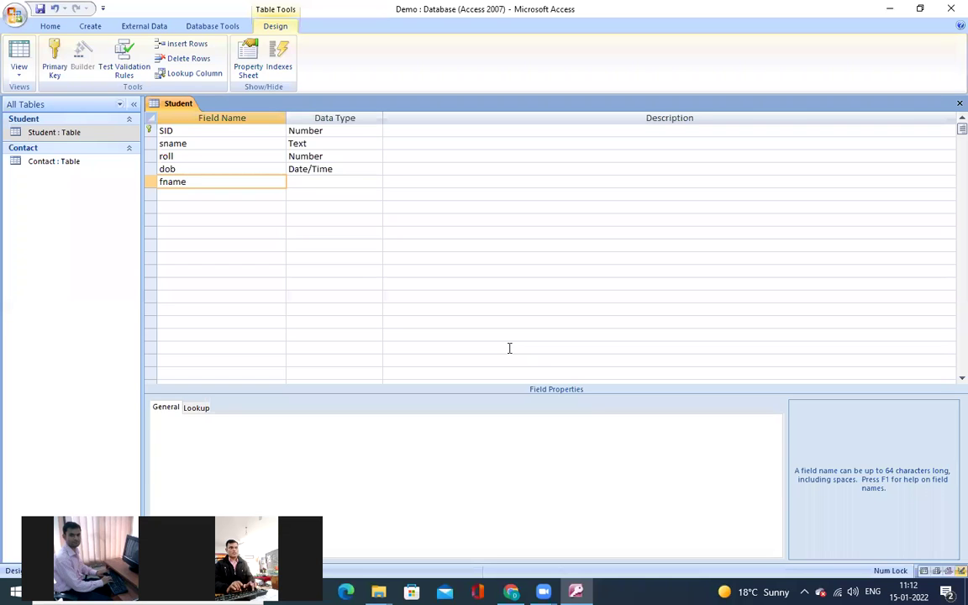
key(Tab)
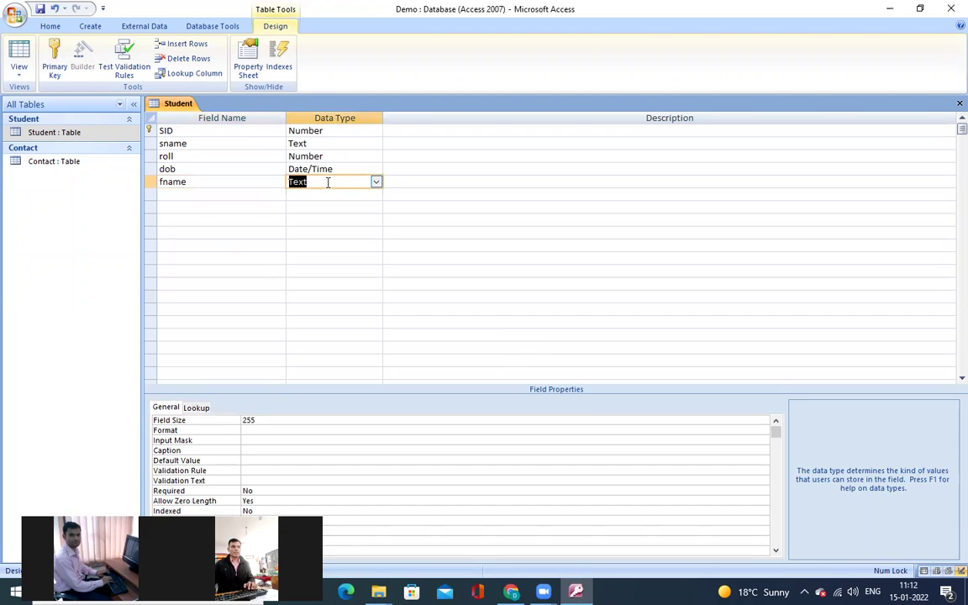
- Set the fname field size to 50, save the design, and open the Student datasheet
click(284, 420)
key(BackSpace)
key(BackSpace)
key(BackSpace)
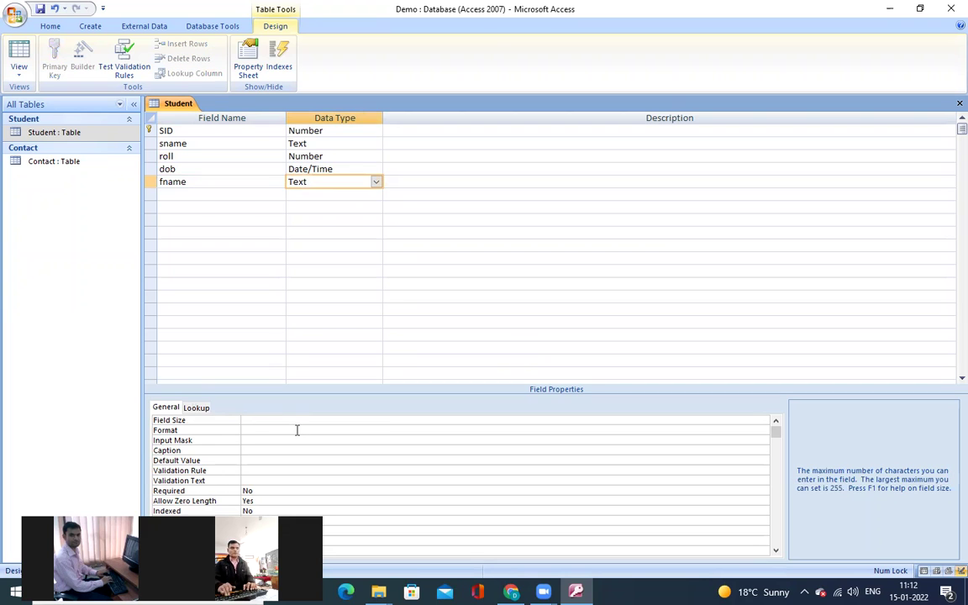
text(50)
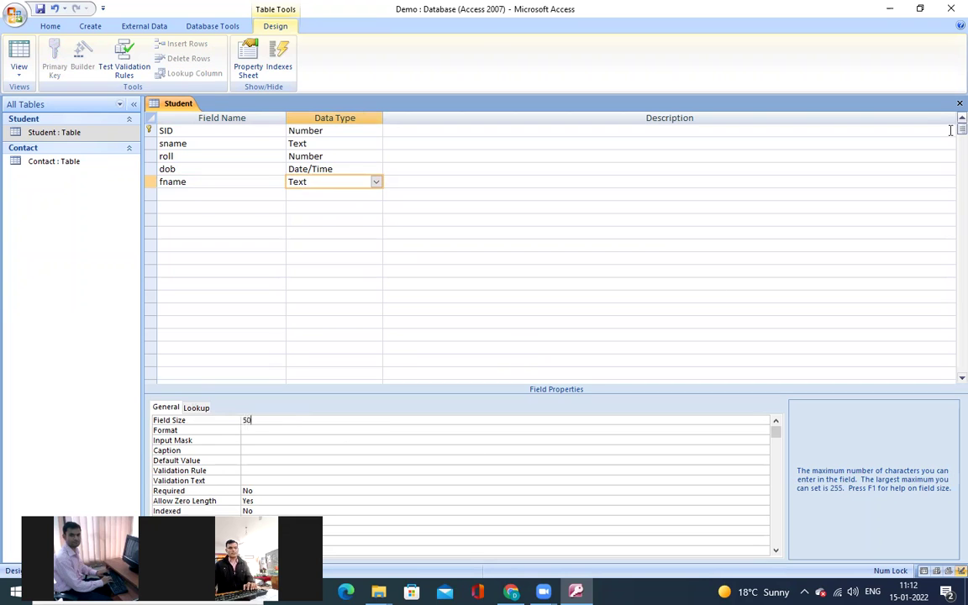
click(960, 104)
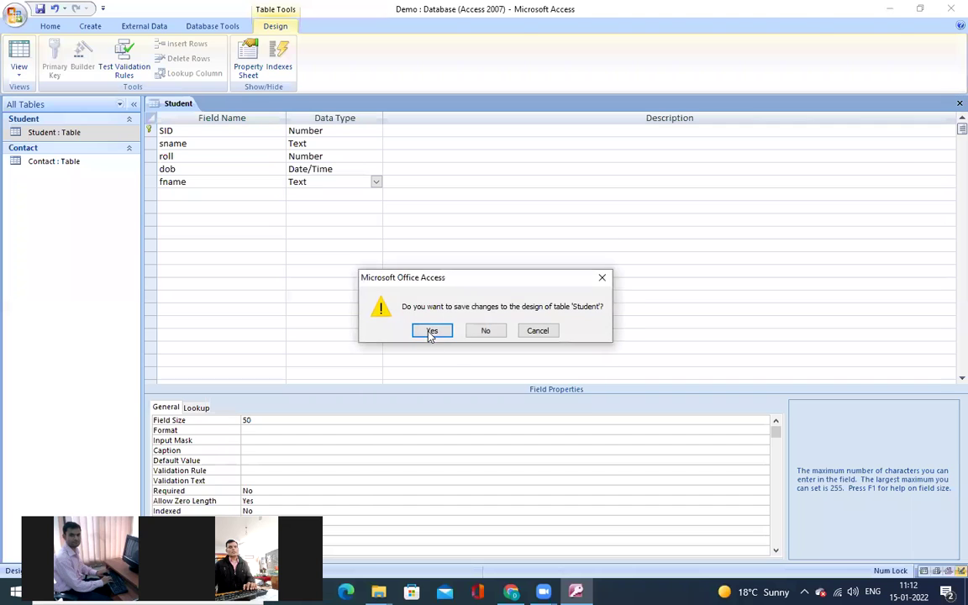
click(431, 331)
double_click(91, 135)
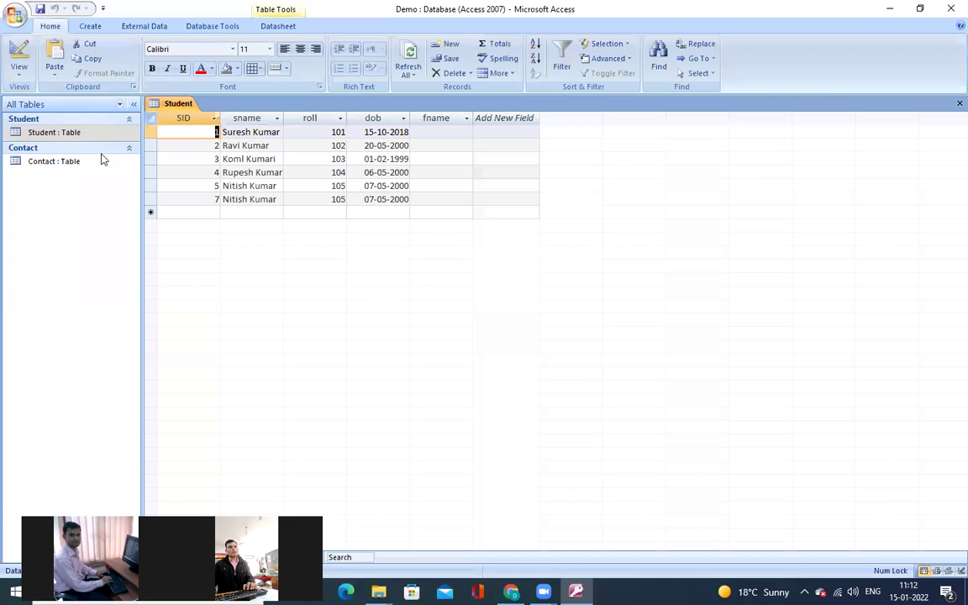
- Enter full names in the fname cells of the first two Student records, fixing a typo in row 2
click(436, 132)
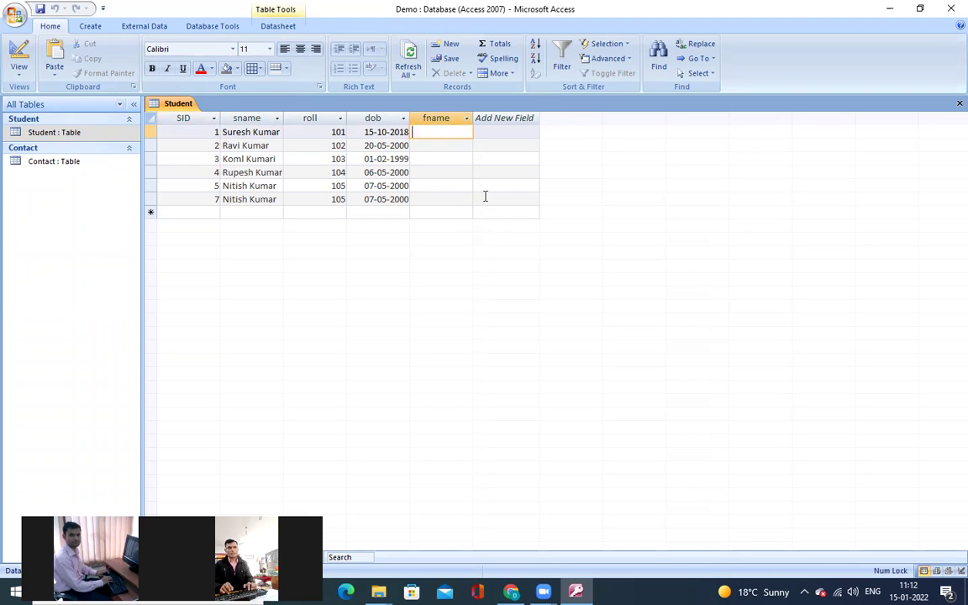
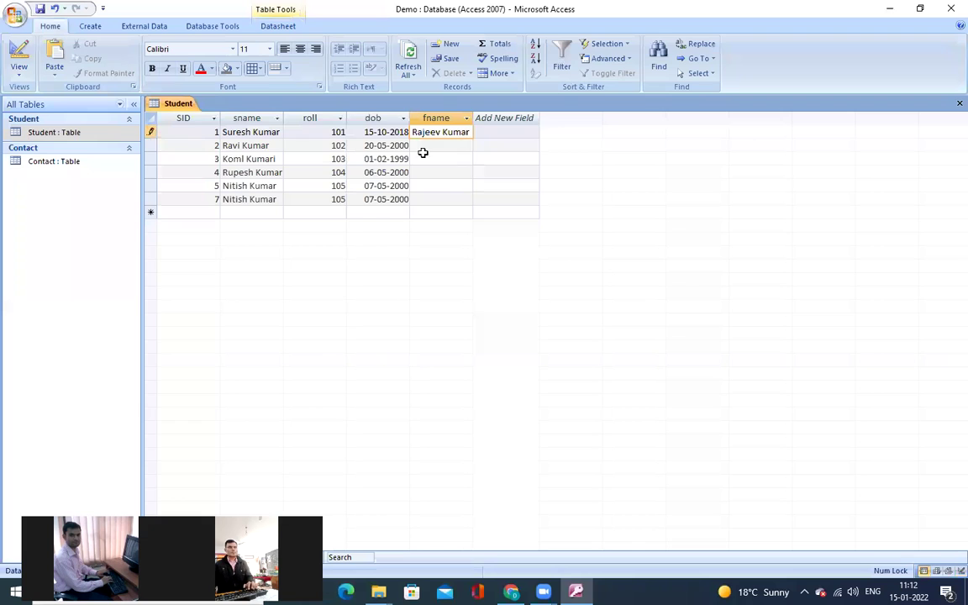
click(421, 144)
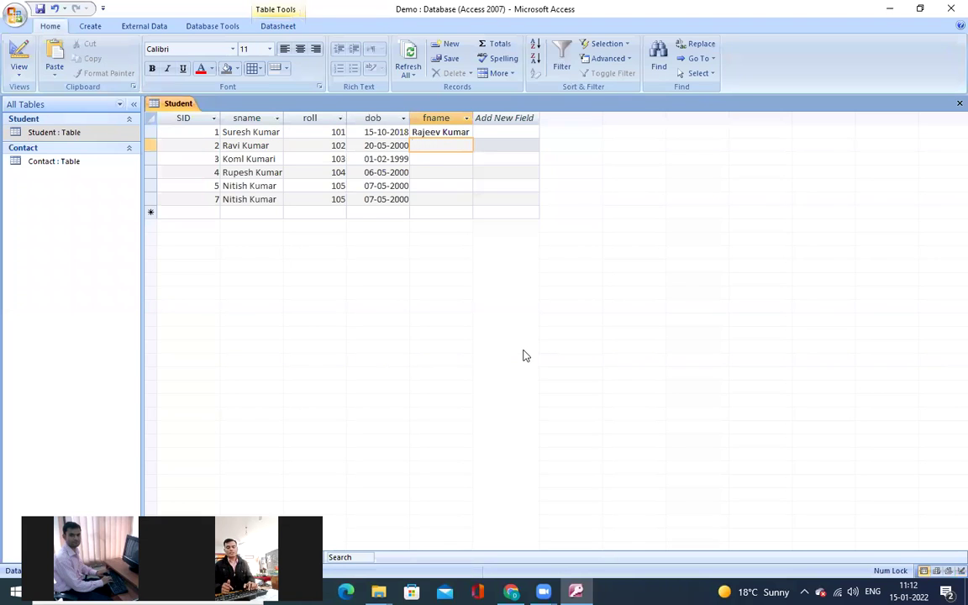
click(418, 145)
text(a)
key(Down)
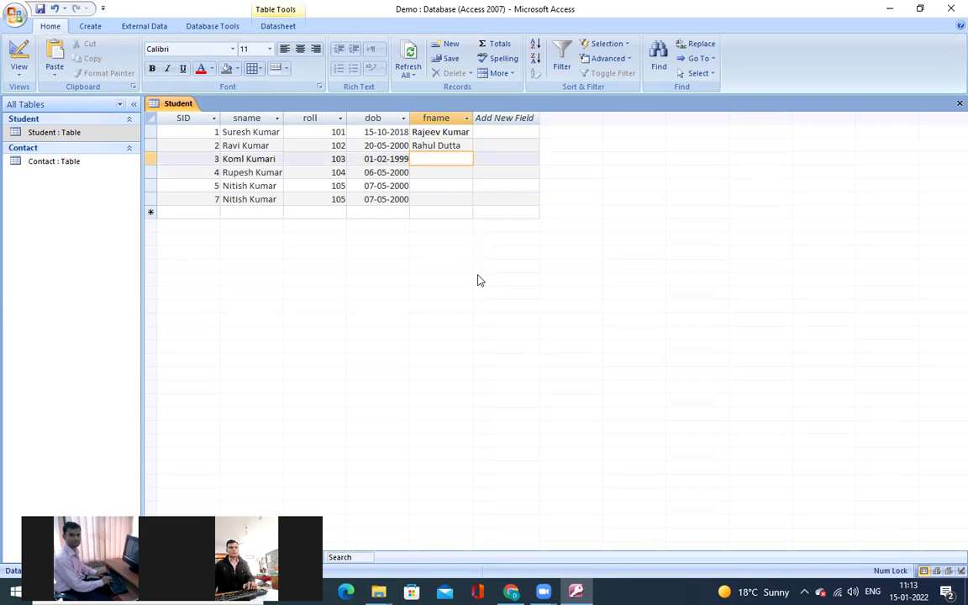
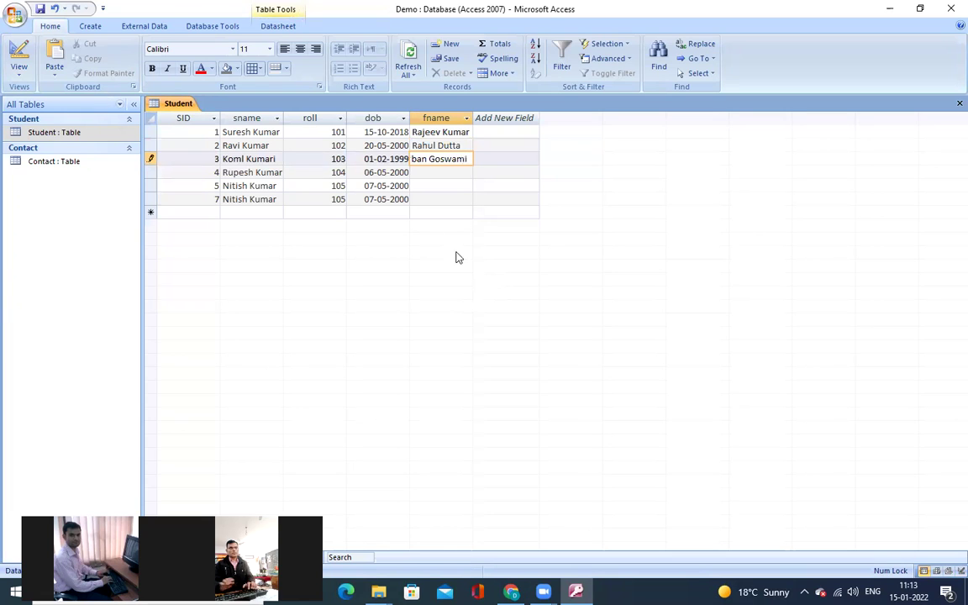
- Enter full names in the fname cells of Student records three through six
key(Down)
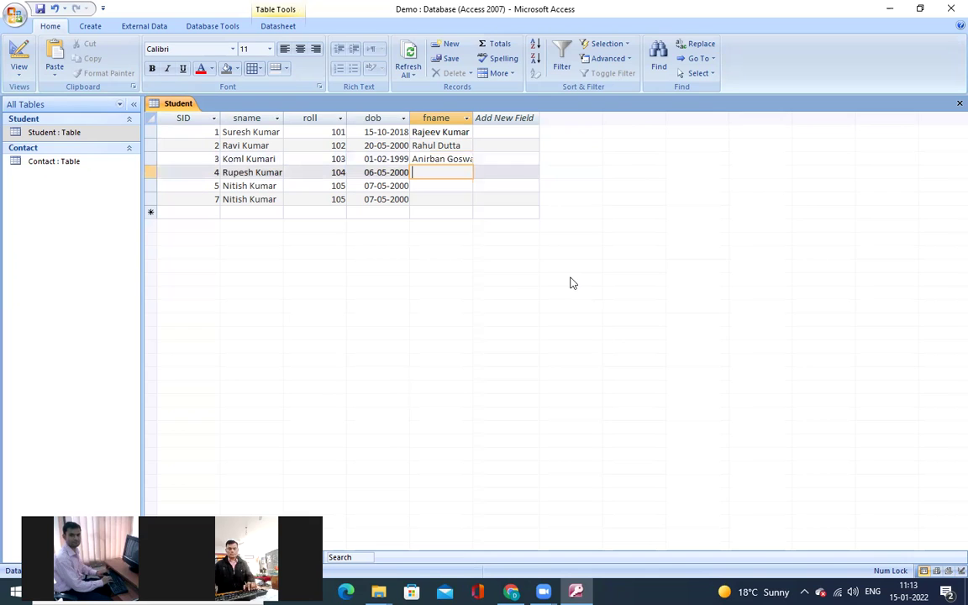
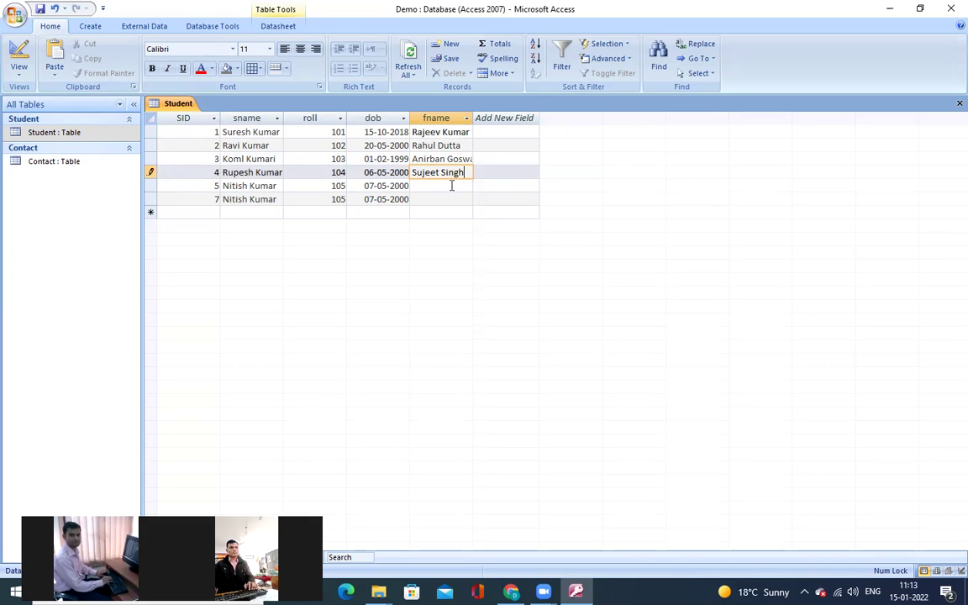
key(Down)
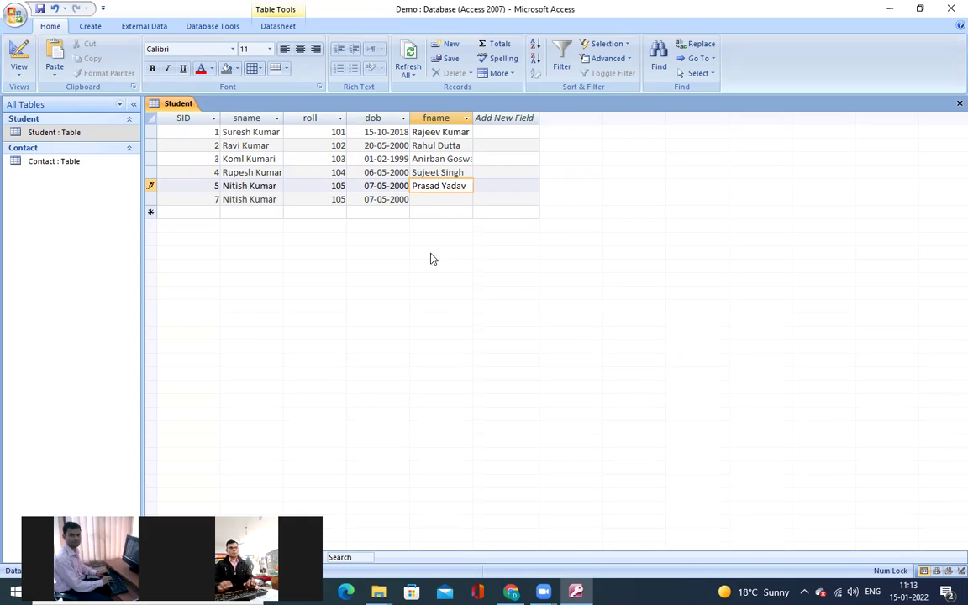
click(428, 201)
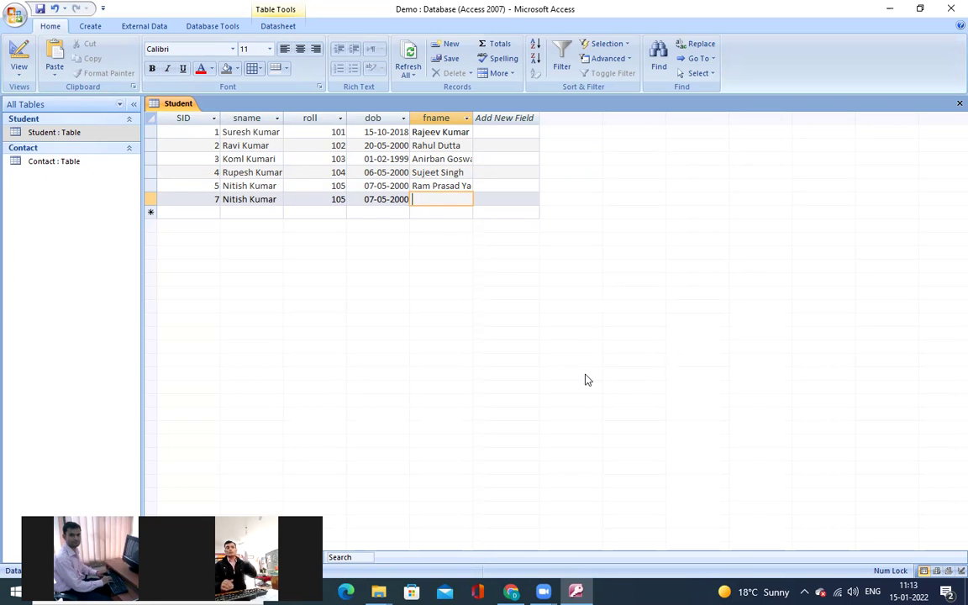
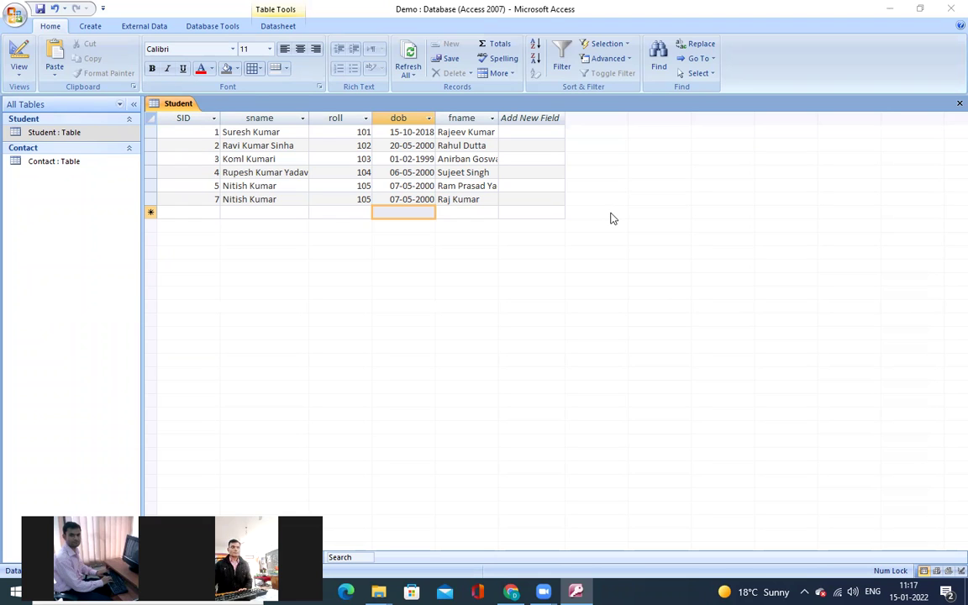
- Close the Student table datasheet
click(959, 103)
- Save the Student table layout and reopen Student in Design view
click(439, 333)
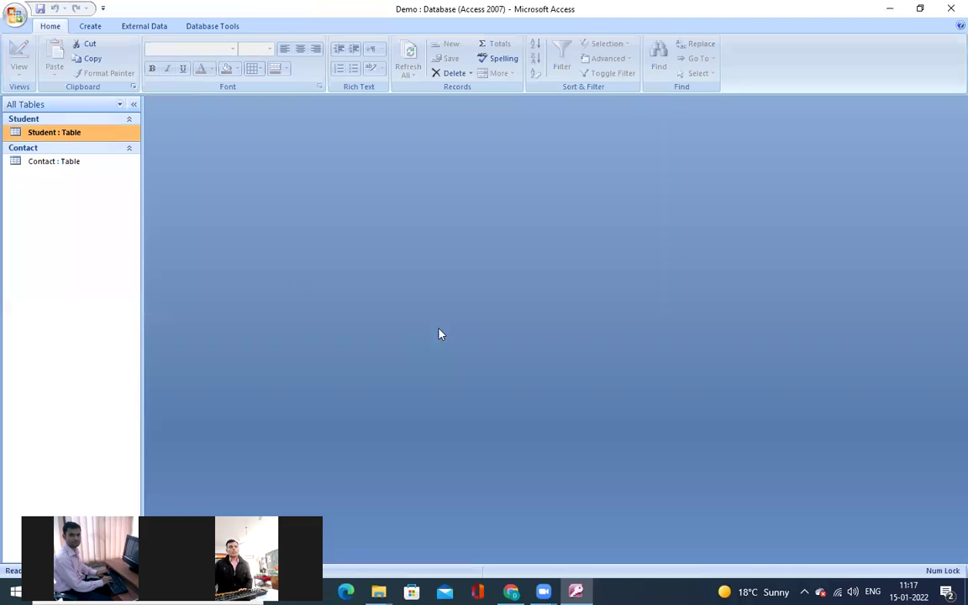
right_click(60, 138)
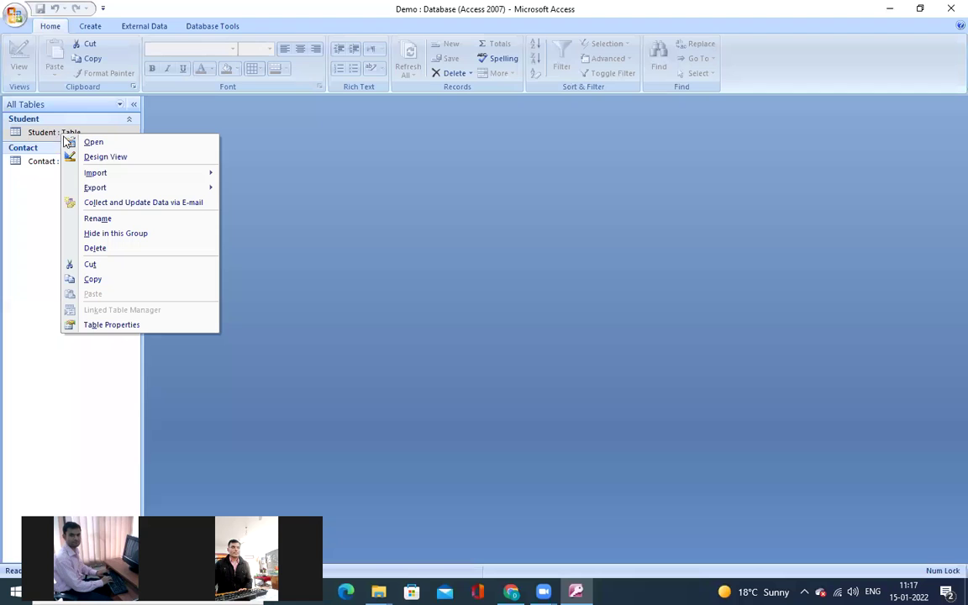
click(108, 158)
- Add a Text field mname with field size 30, then close the design
click(178, 195)
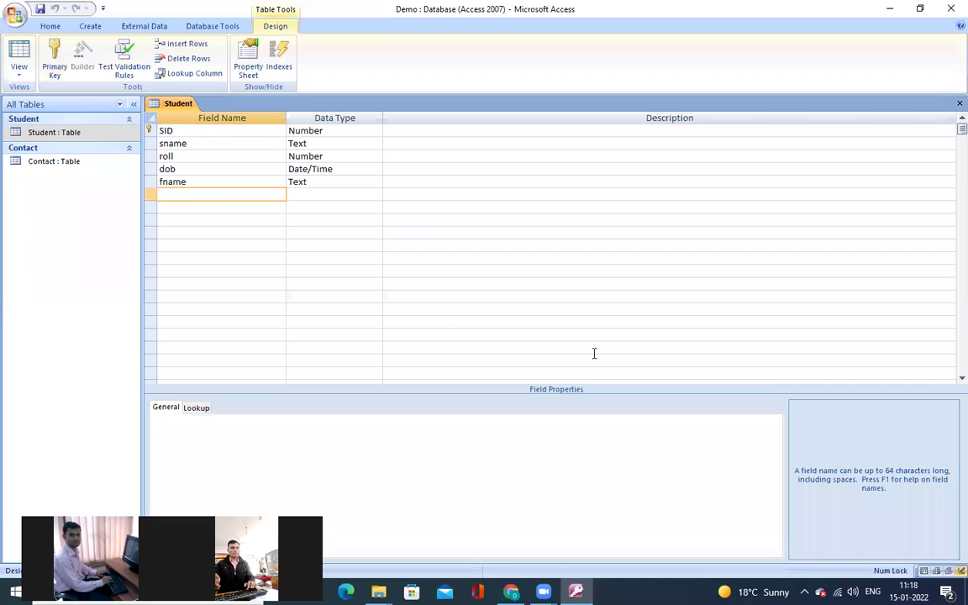
text(mname)
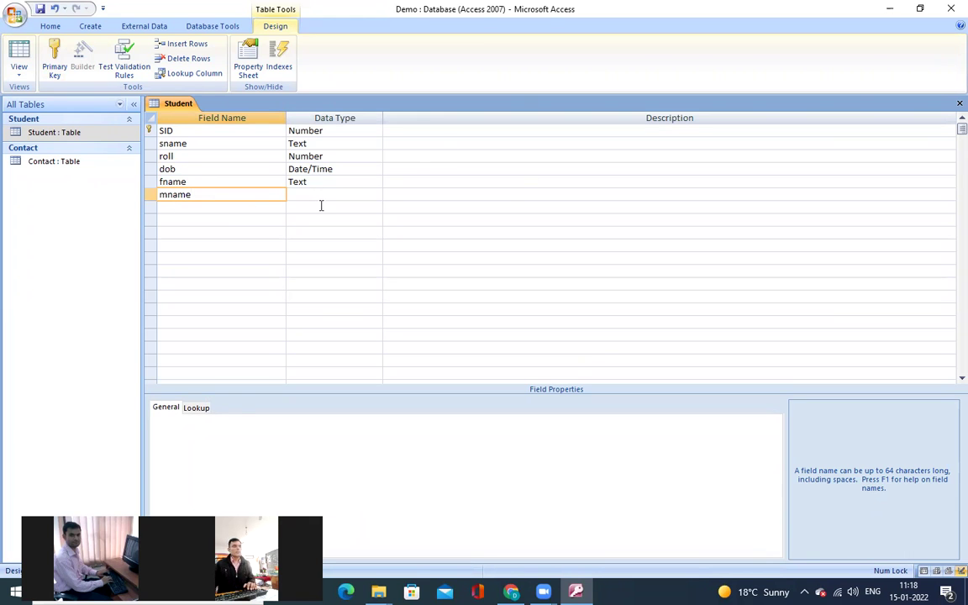
key(Tab)
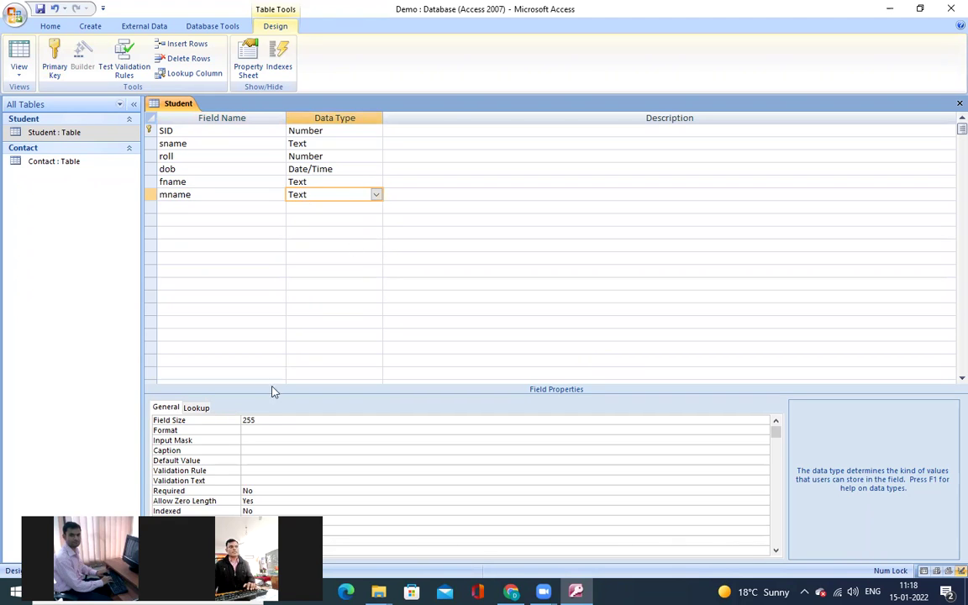
click(266, 420)
key(BackSpace)
key(BackSpace)
key(BackSpace)
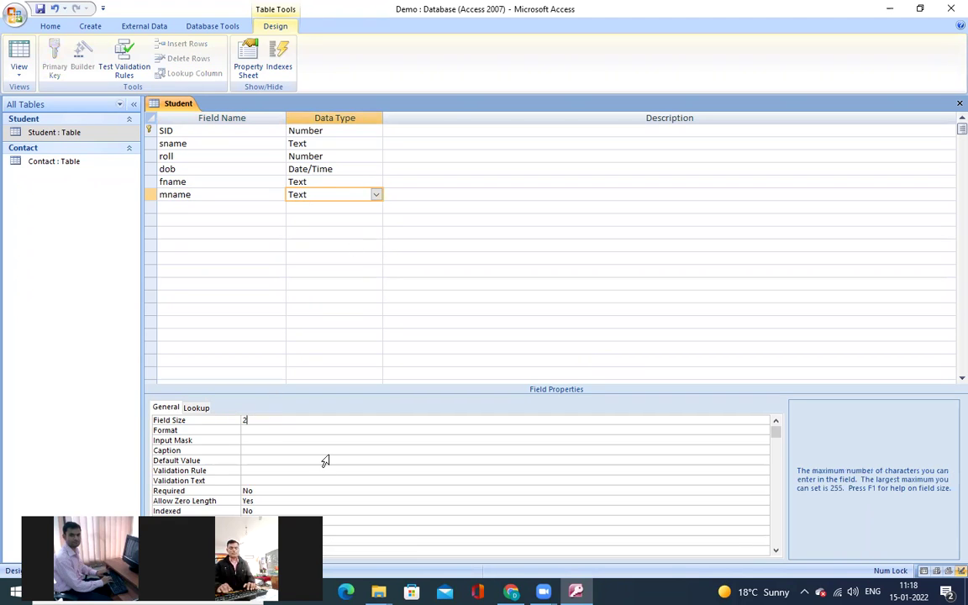
text(30)
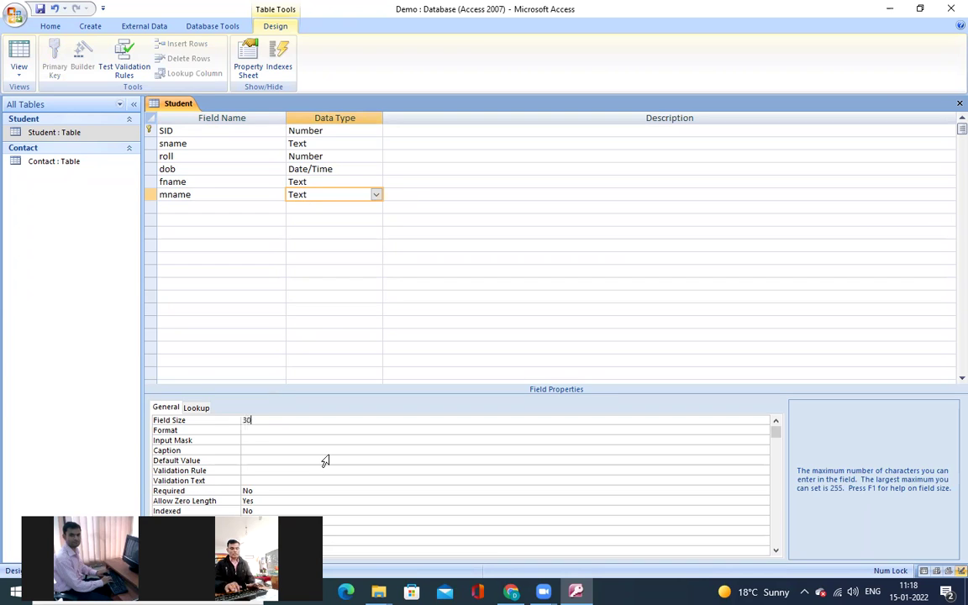
click(959, 103)
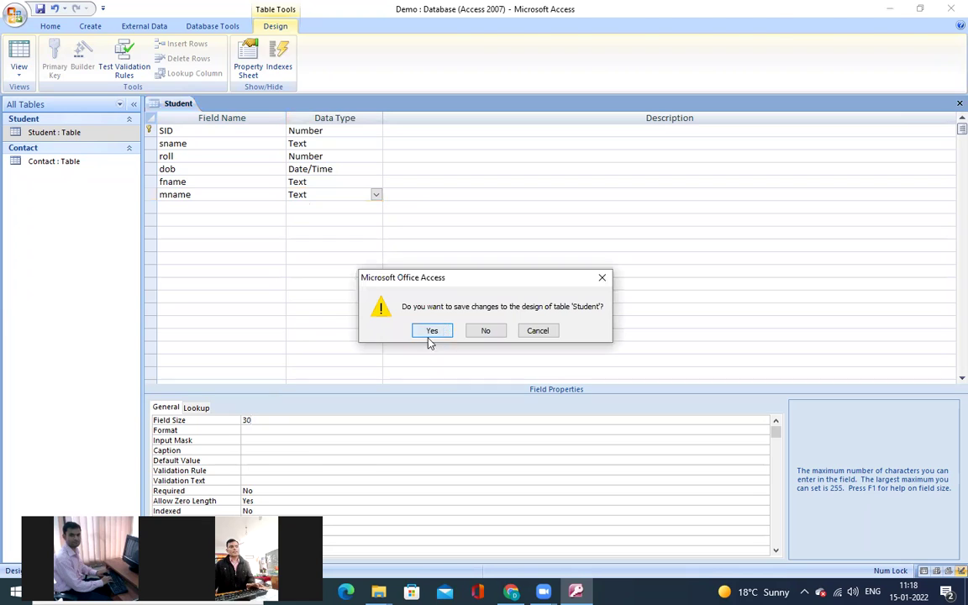
- Save the Student design changes and select the Student table in the list
click(431, 331)
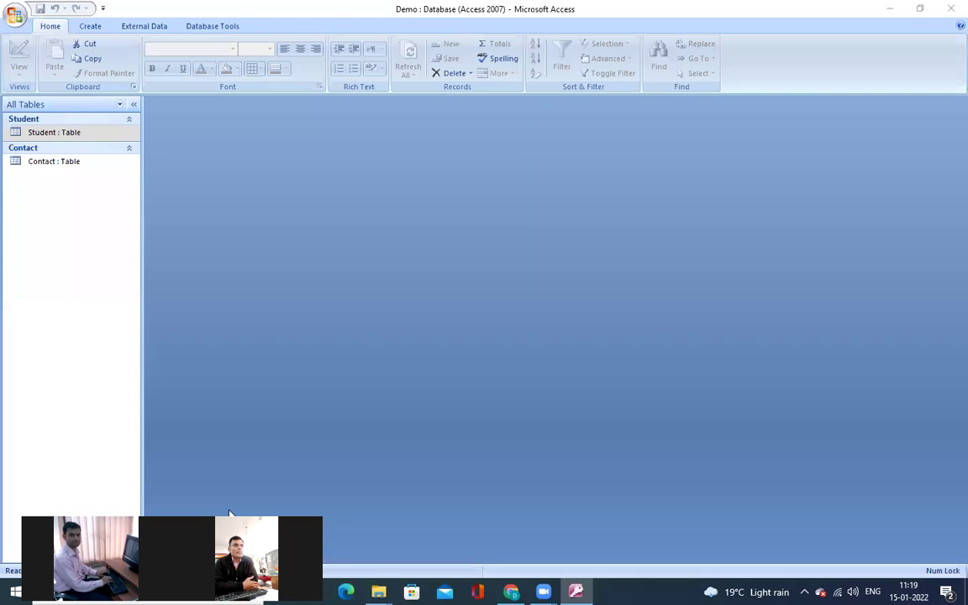
click(59, 27)
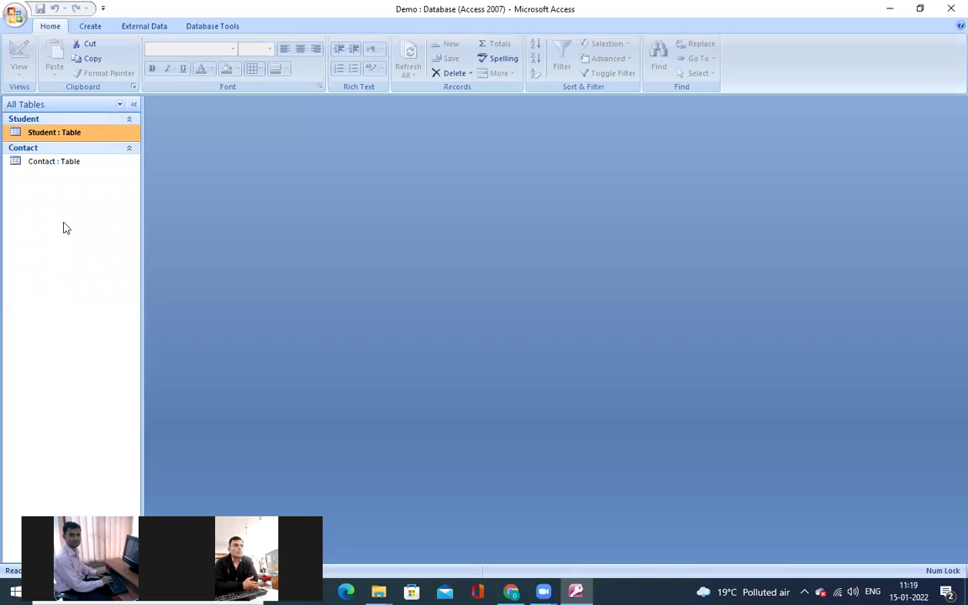
- Create a new blank table and switch it to Design view
click(51, 118)
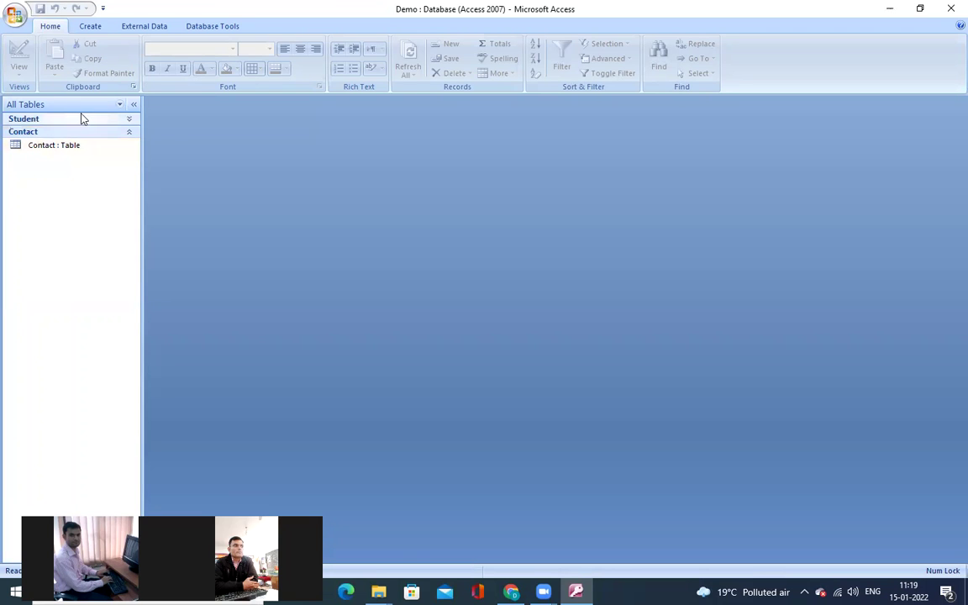
click(84, 26)
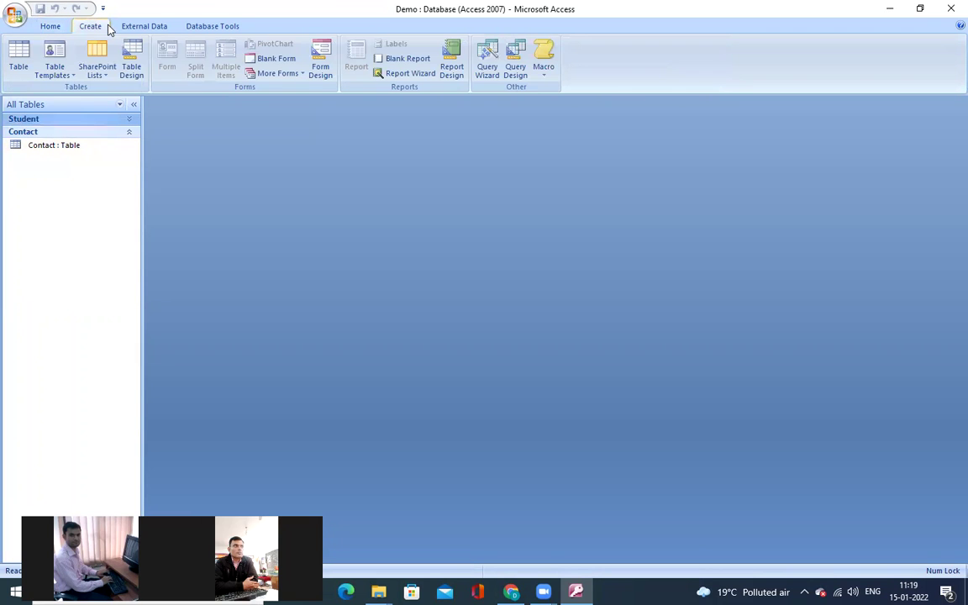
click(53, 67)
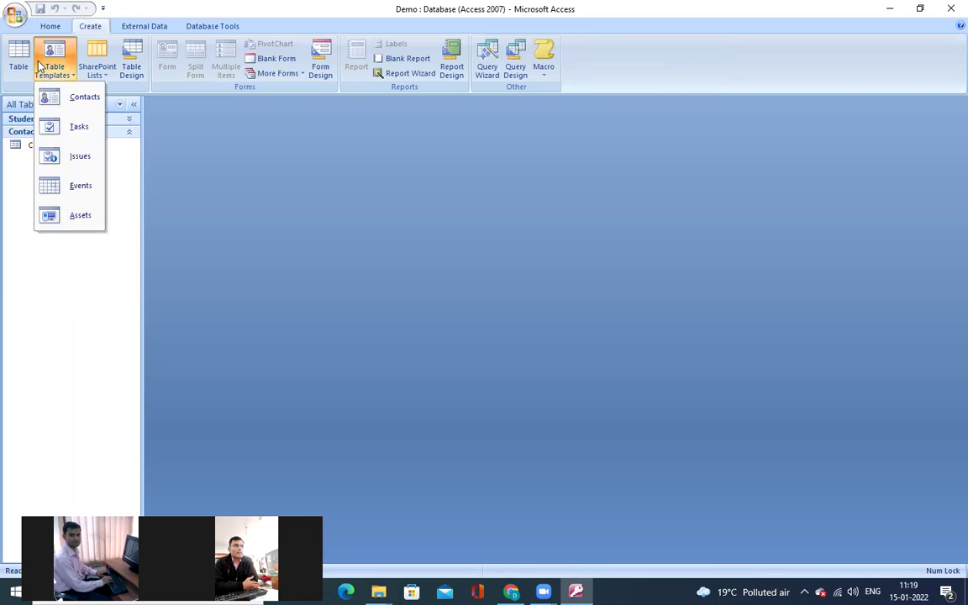
click(21, 57)
click(19, 59)
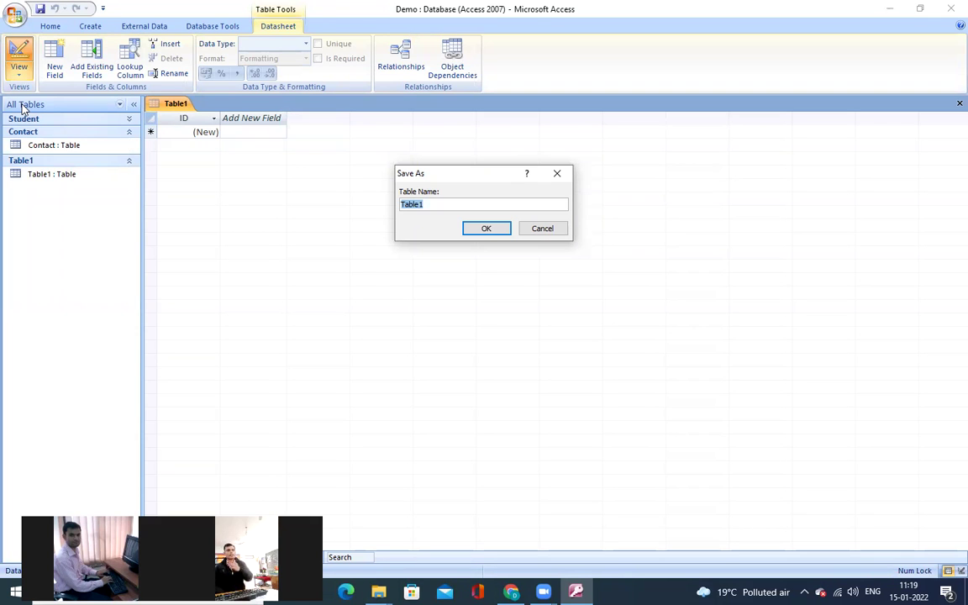
- Save the new table under the name 'schools' instead of Table1
click(439, 204)
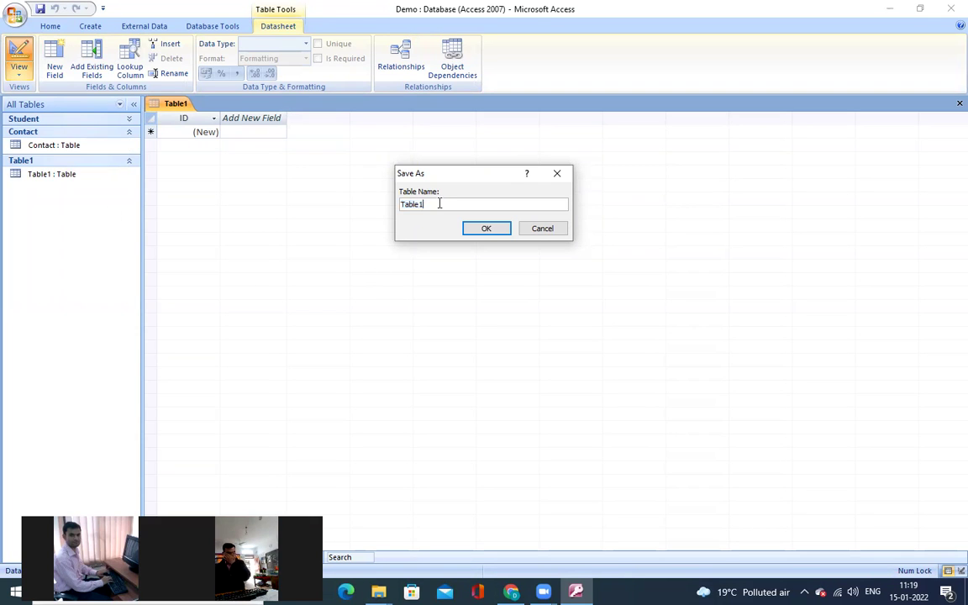
key(BackSpace)
key(BackSpace)
key(BackSpace)
key(BackSpace)
key(BackSpace)
key(BackSpace)
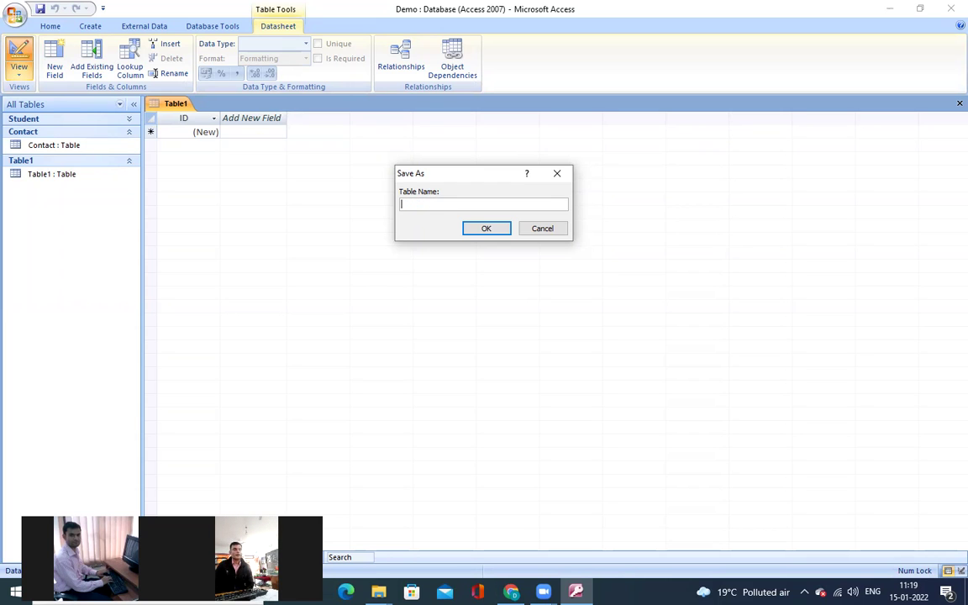
text(s)
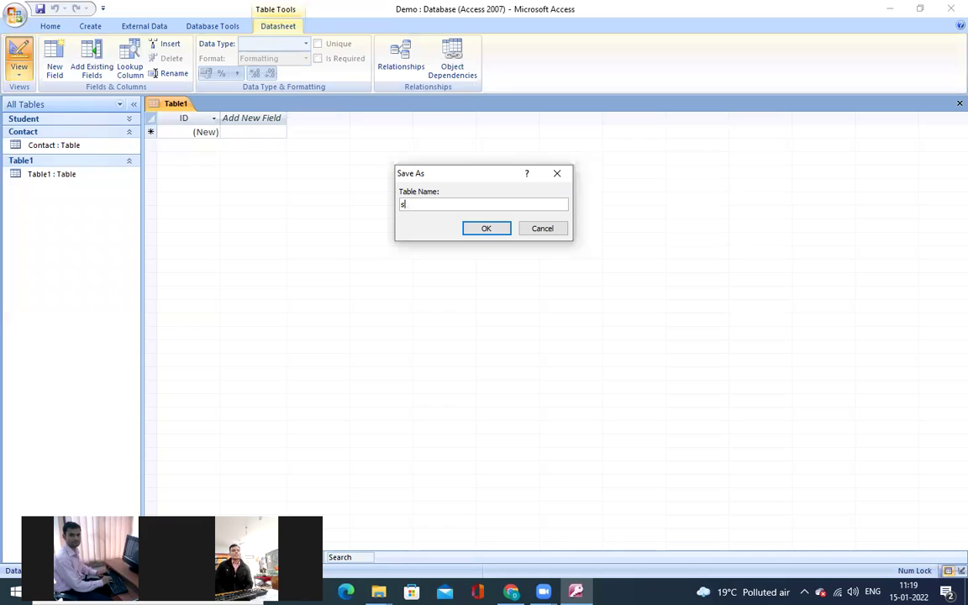
text(chools)
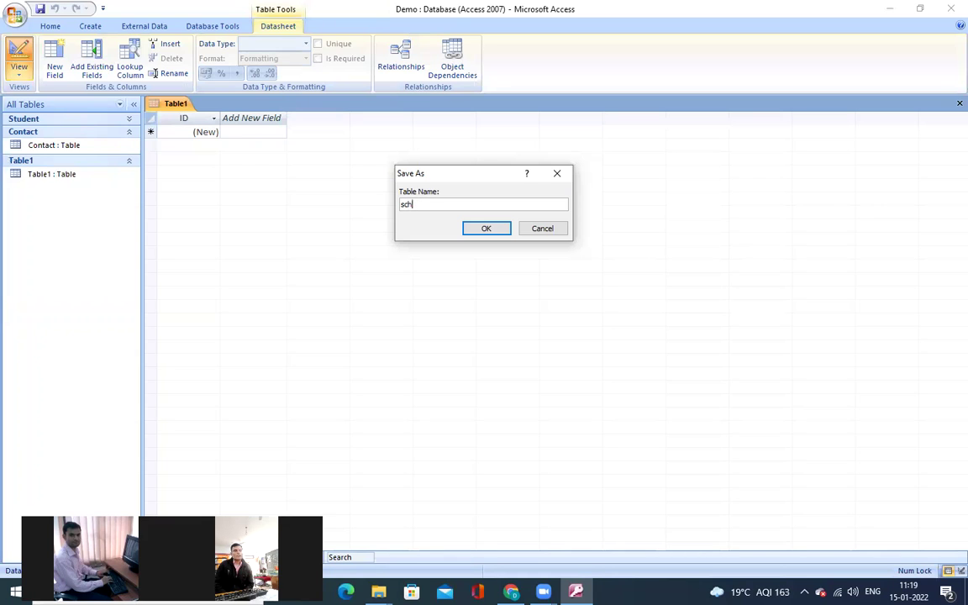
key(Return)
click(497, 225)
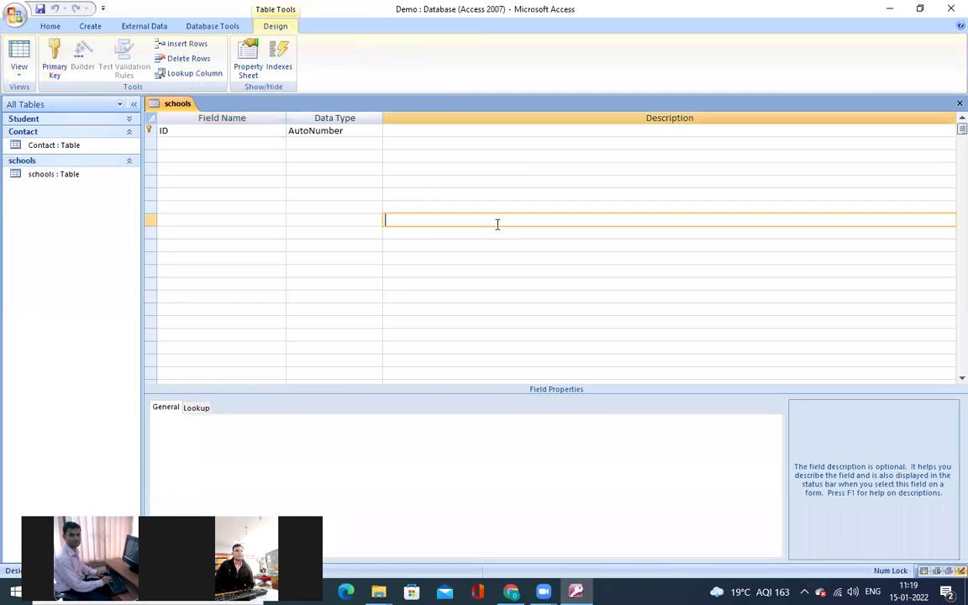
- Add a new field named subject below ID
click(192, 132)
click(176, 139)
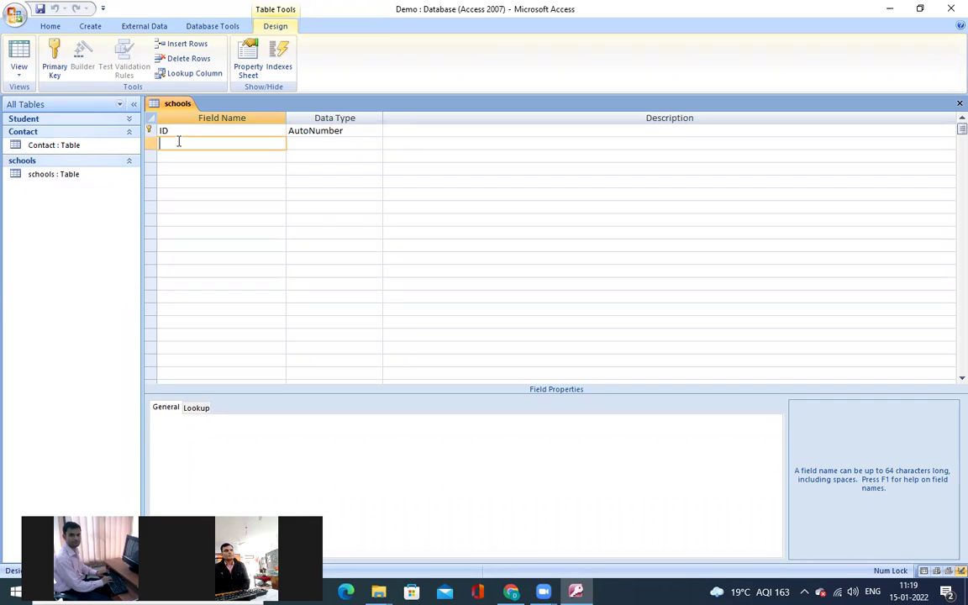
text(subject)
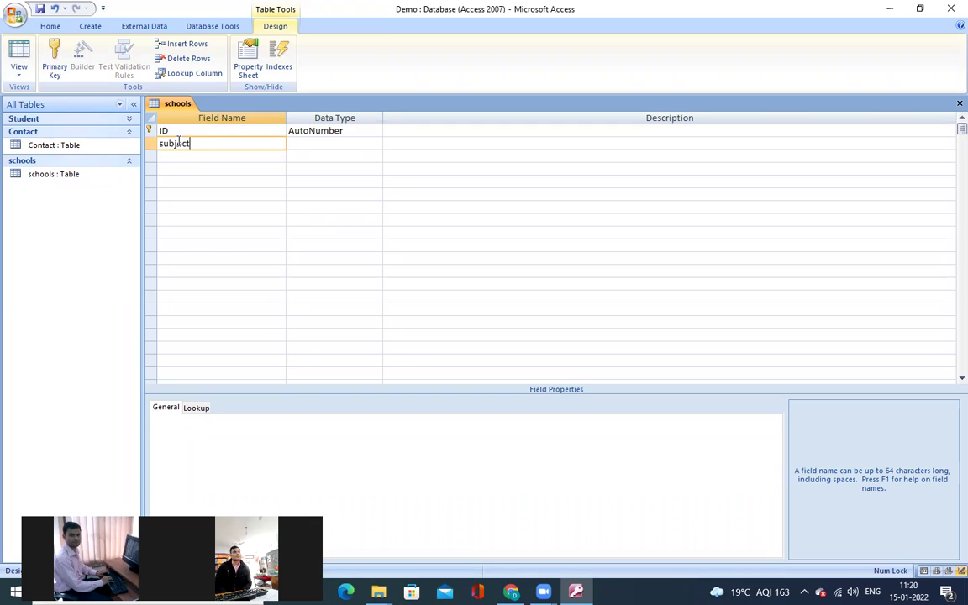
key(Tab)
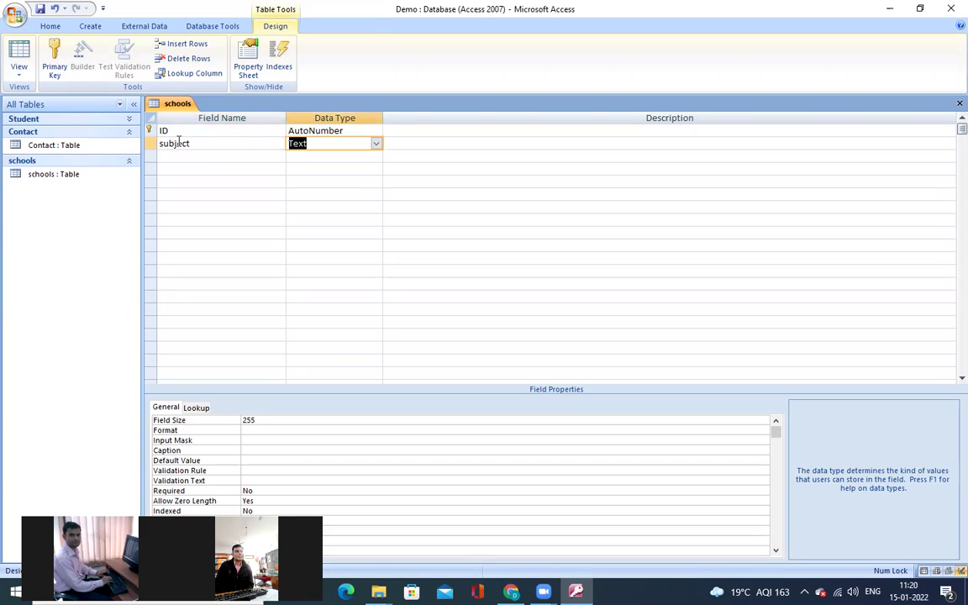
- Clear the invalid data type entry and set subject to Text
text(mma)
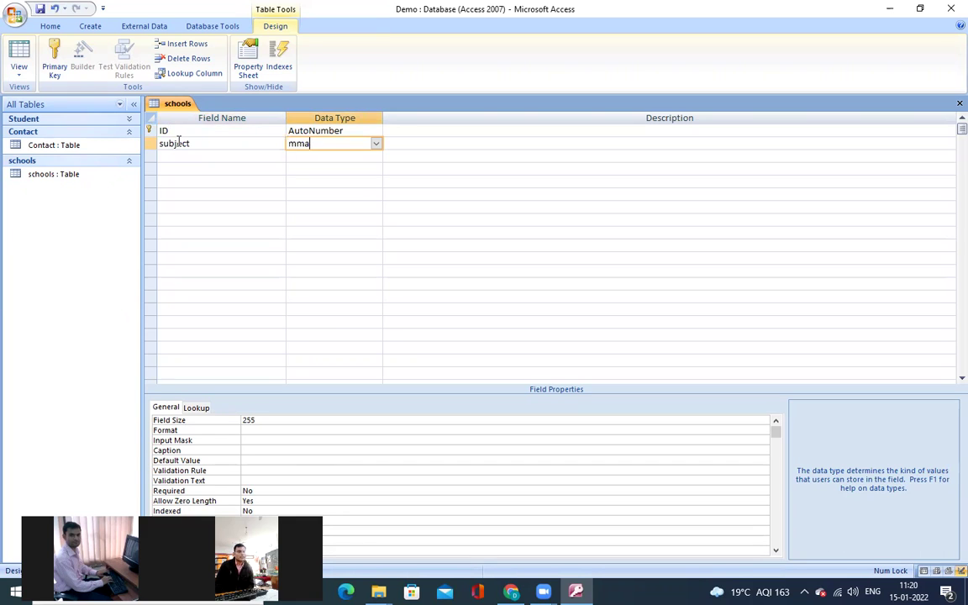
text(thd)
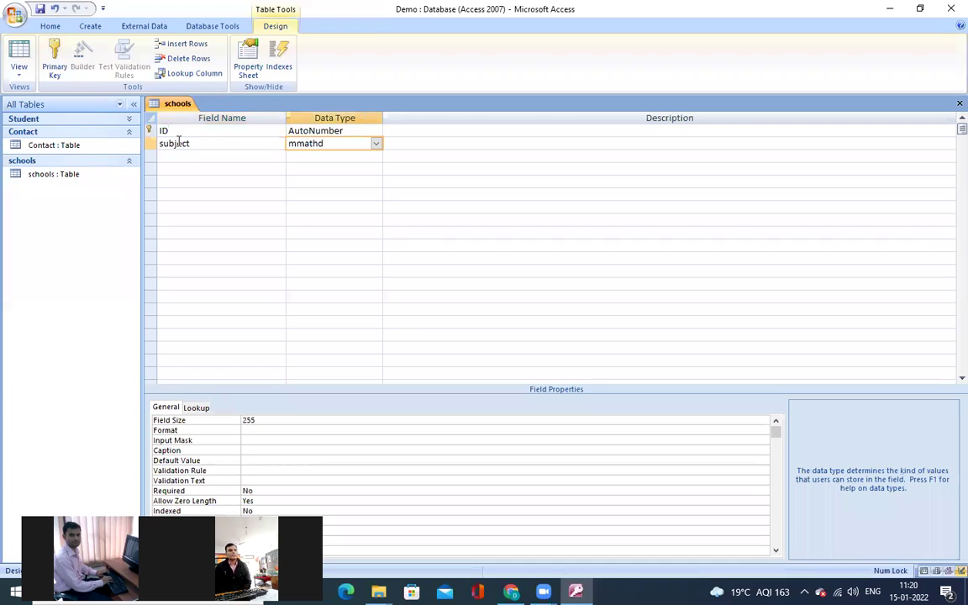
key(BackSpace)
key(BackSpace)
key(BackSpace)
key(BackSpace)
text(aths)
key(BackSpace)
key(BackSpace)
key(BackSpace)
key(BackSpace)
key(BackSpace)
key(BackSpace)
key(BackSpace)
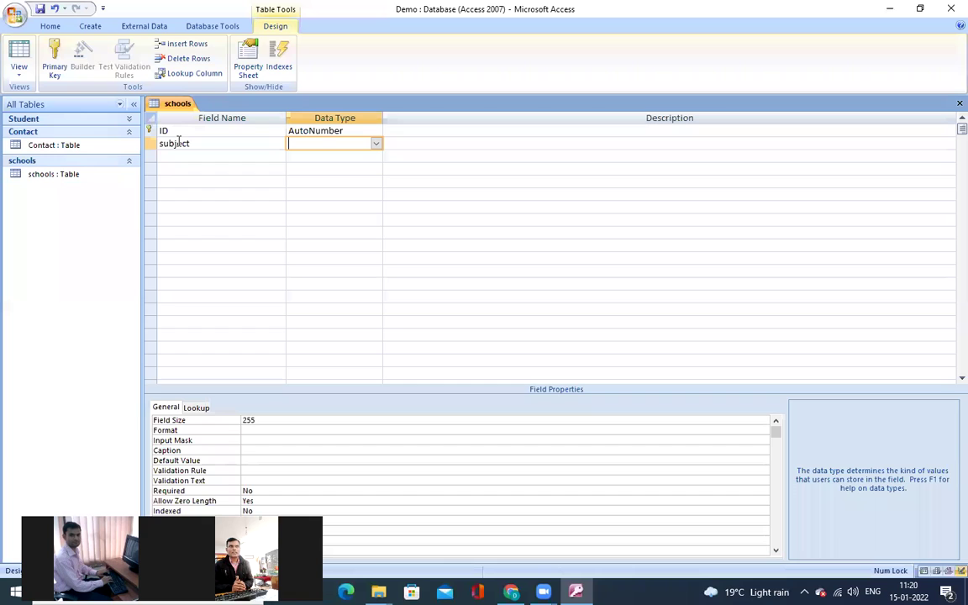
text(t)
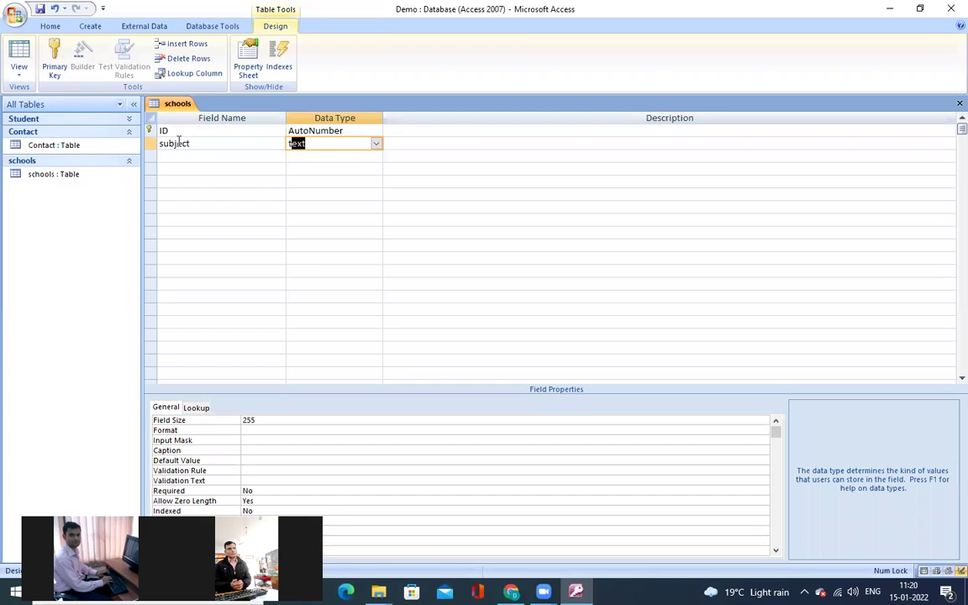
text(t)
click(179, 143)
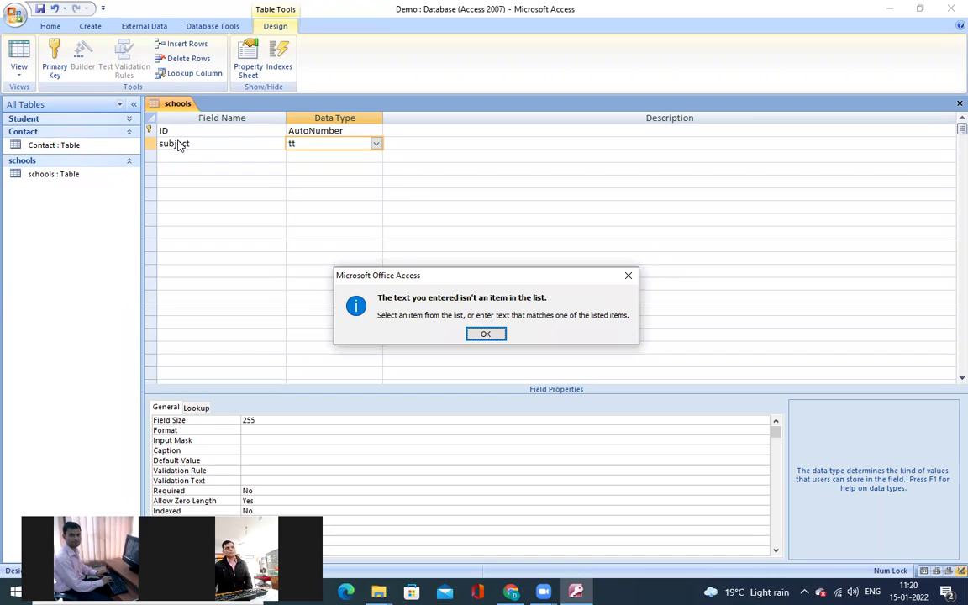
click(294, 143)
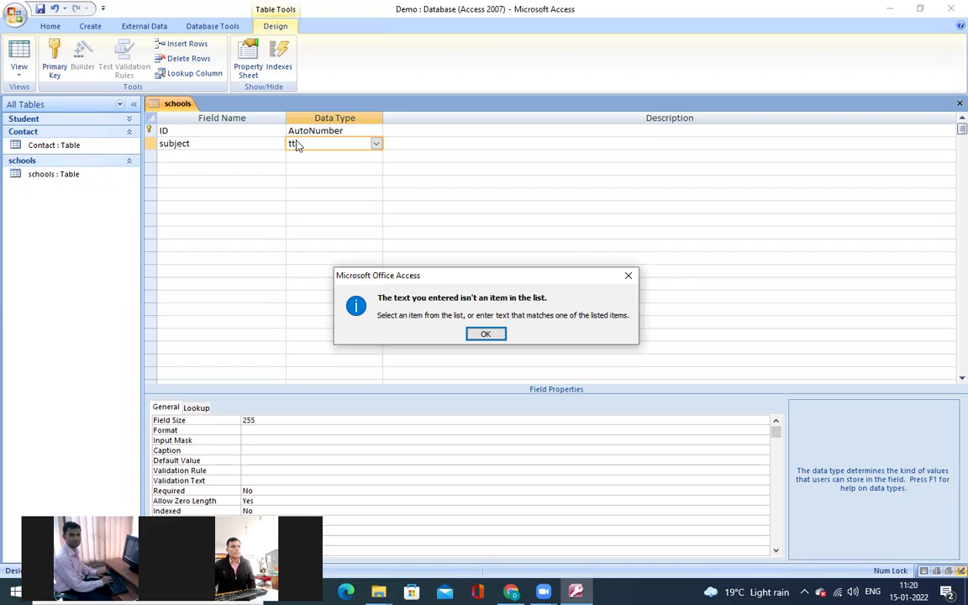
click(302, 148)
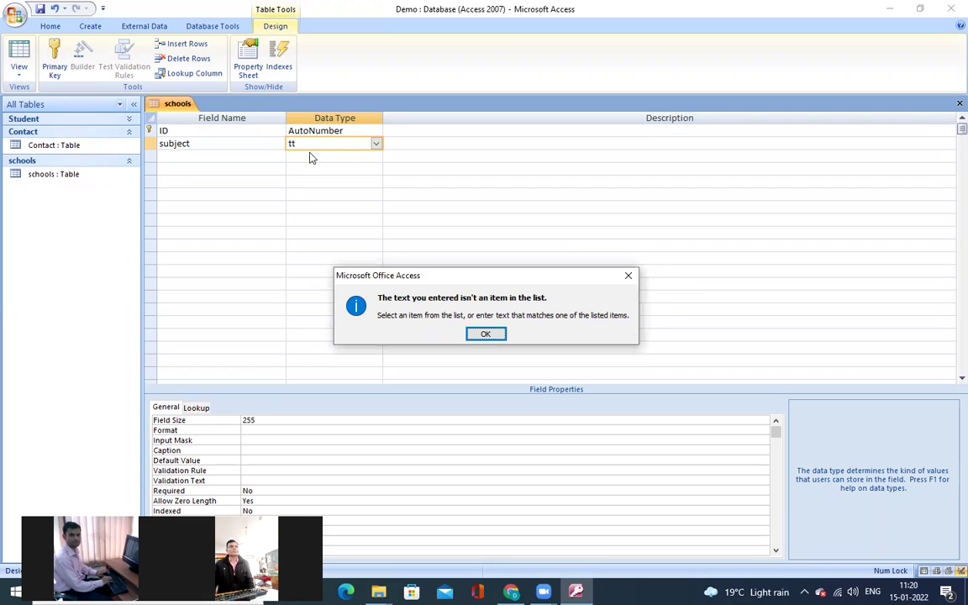
click(628, 276)
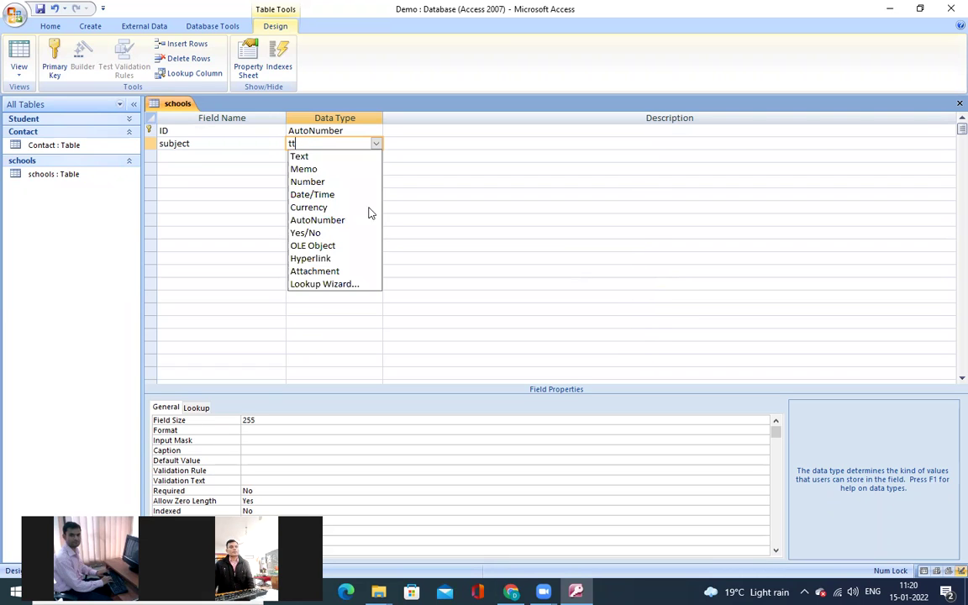
click(315, 155)
click(196, 157)
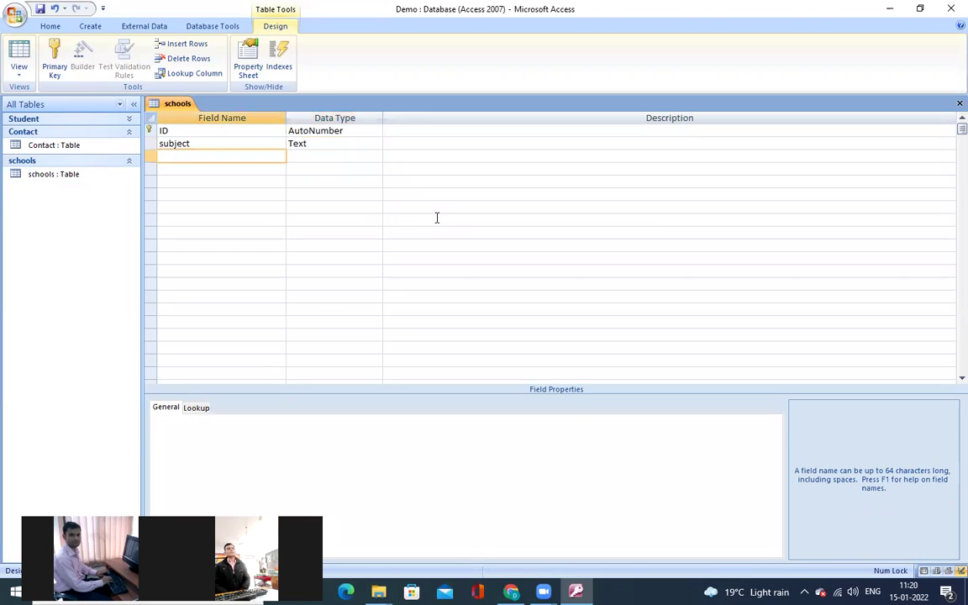
- Name the third field Class in the next empty row
click(173, 164)
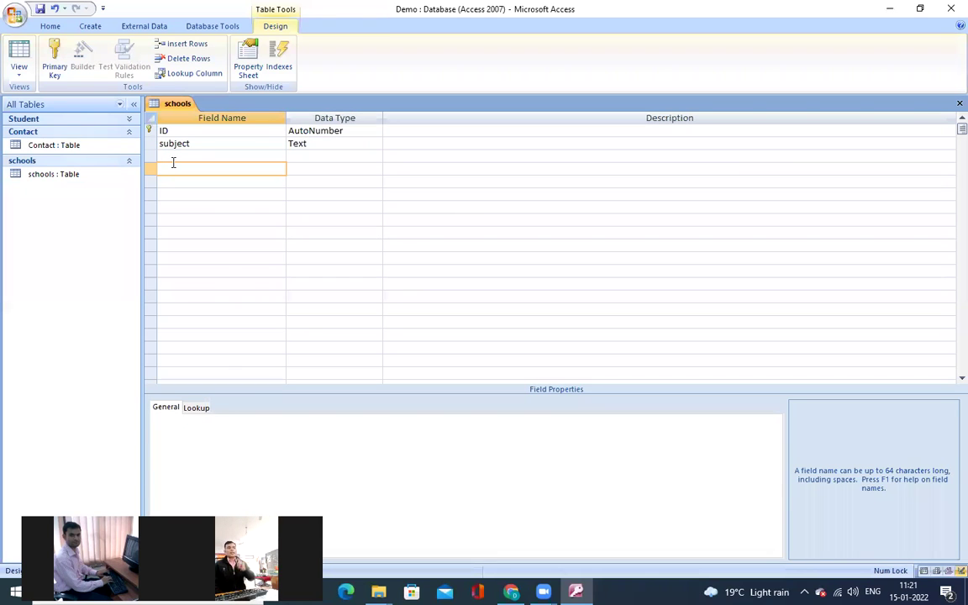
click(194, 158)
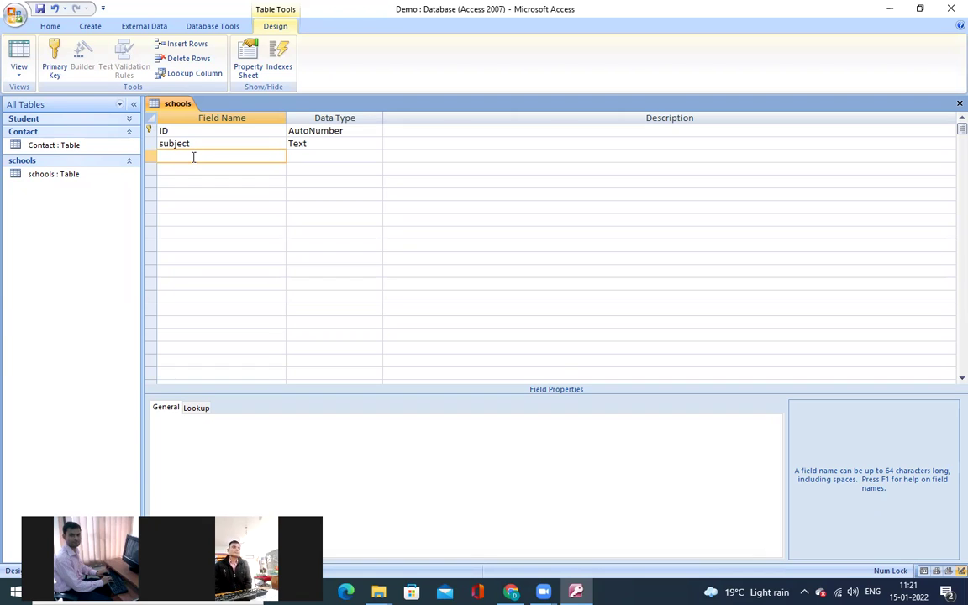
text(Class)
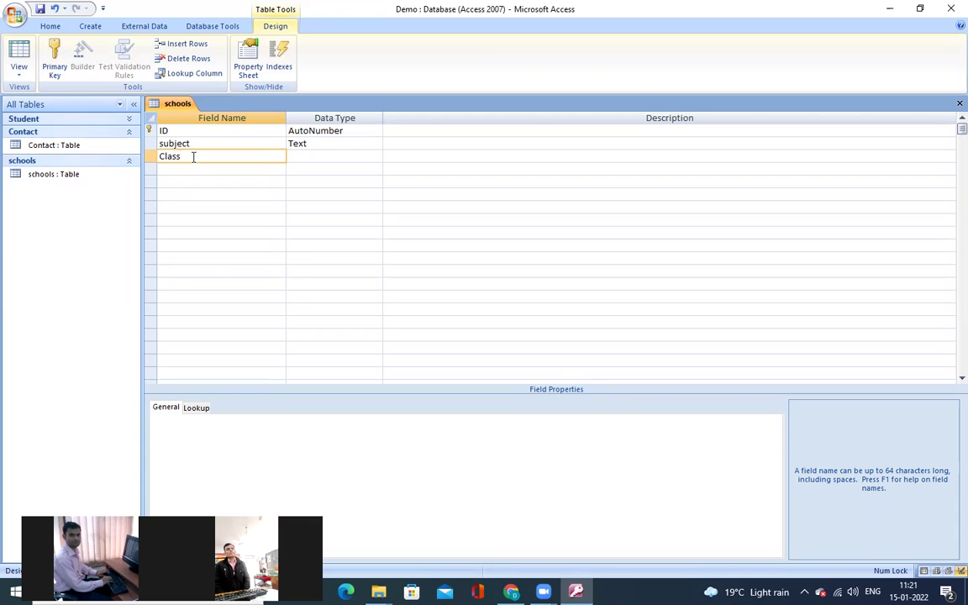
- Set Class's data type to Number after dismissing the invalid-entry warning
click(331, 156)
key(BackSpace)
key(BackSpace)
key(BackSpace)
key(BackSpace)
text(c)
key(BackSpace)
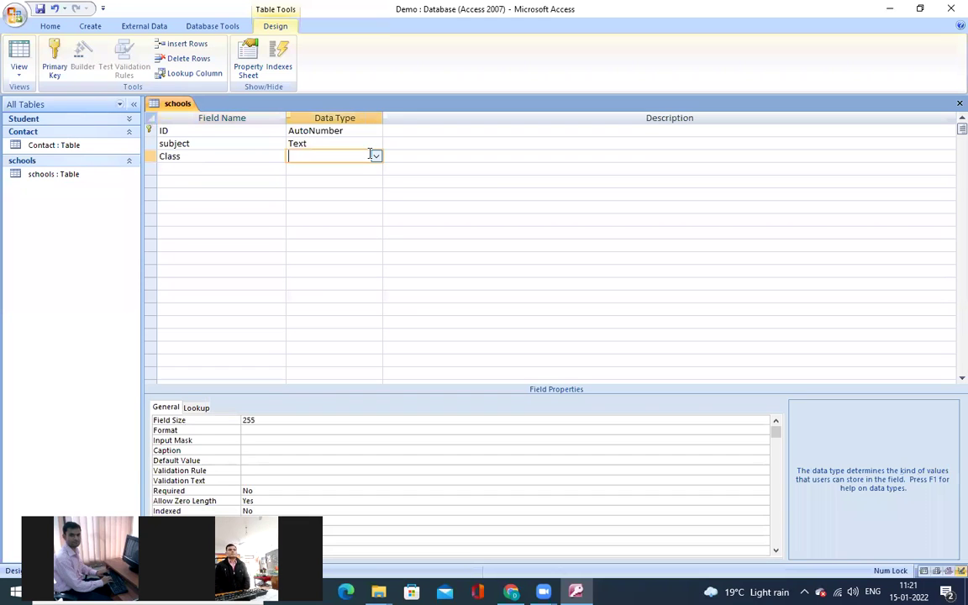
text(101)
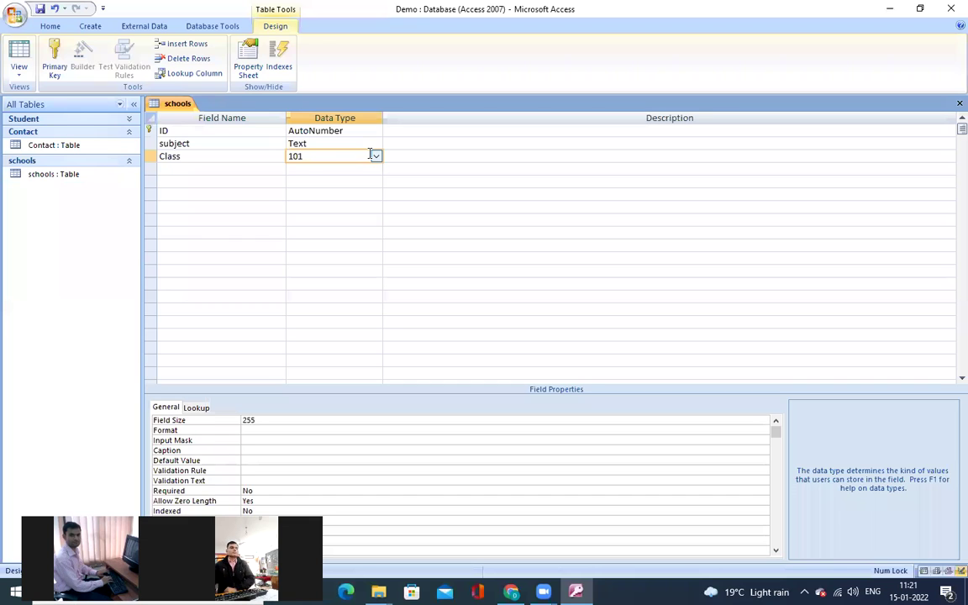
key(BackSpace)
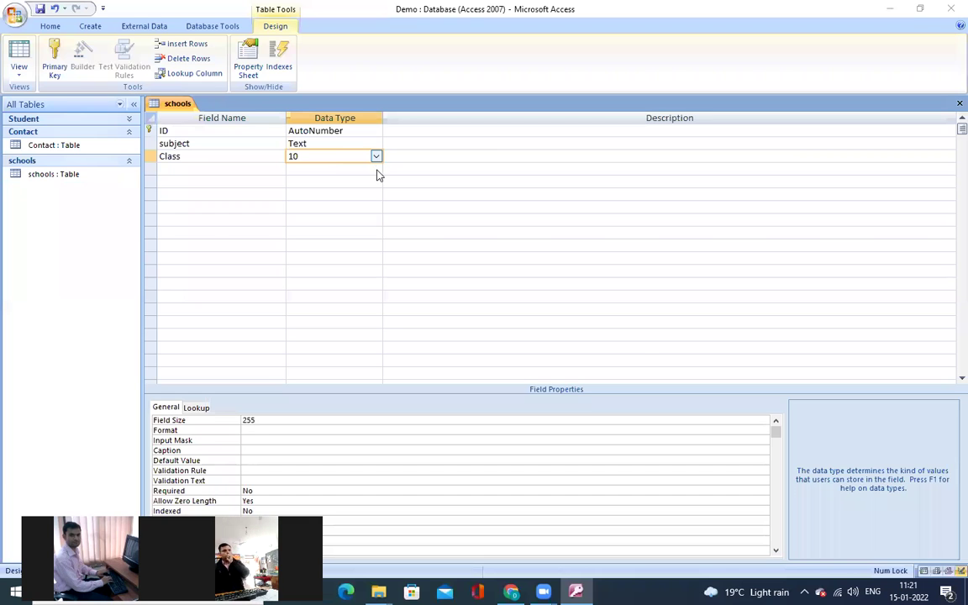
click(376, 174)
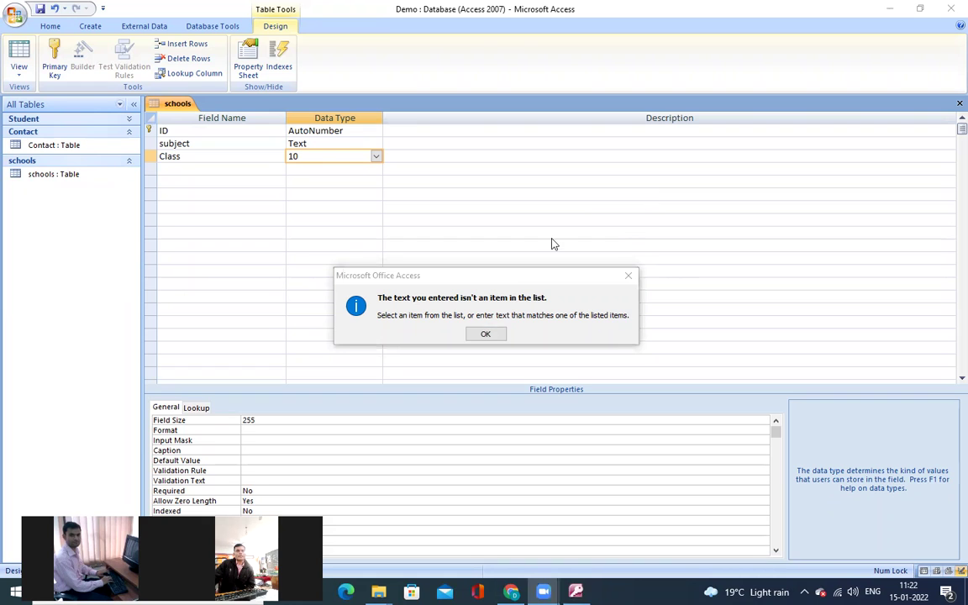
click(502, 334)
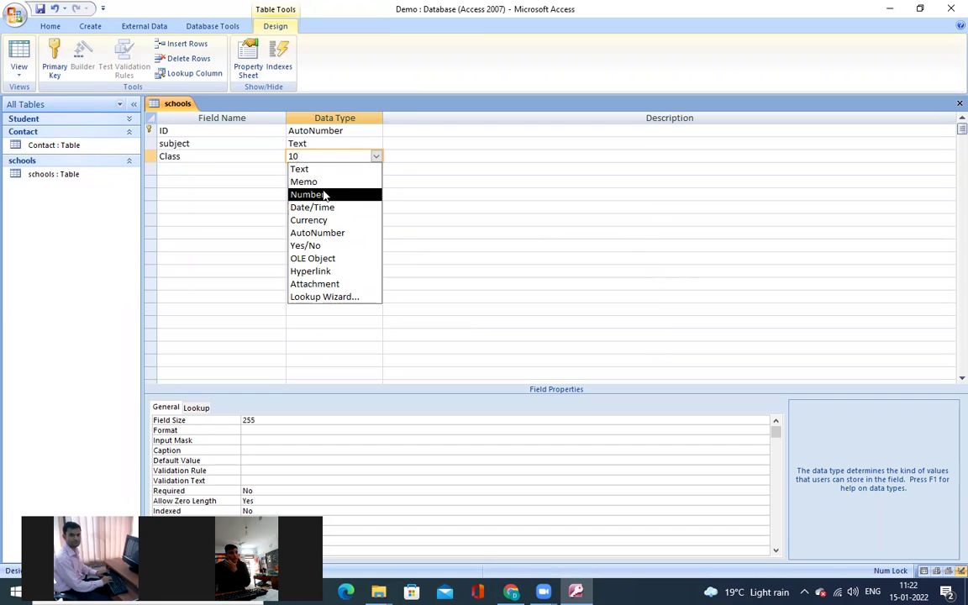
click(325, 195)
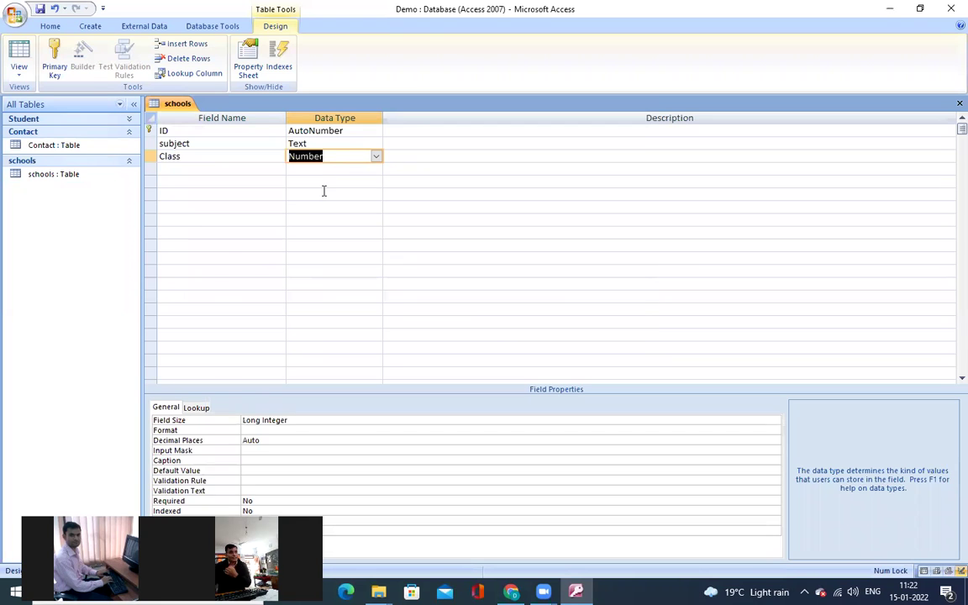
click(189, 166)
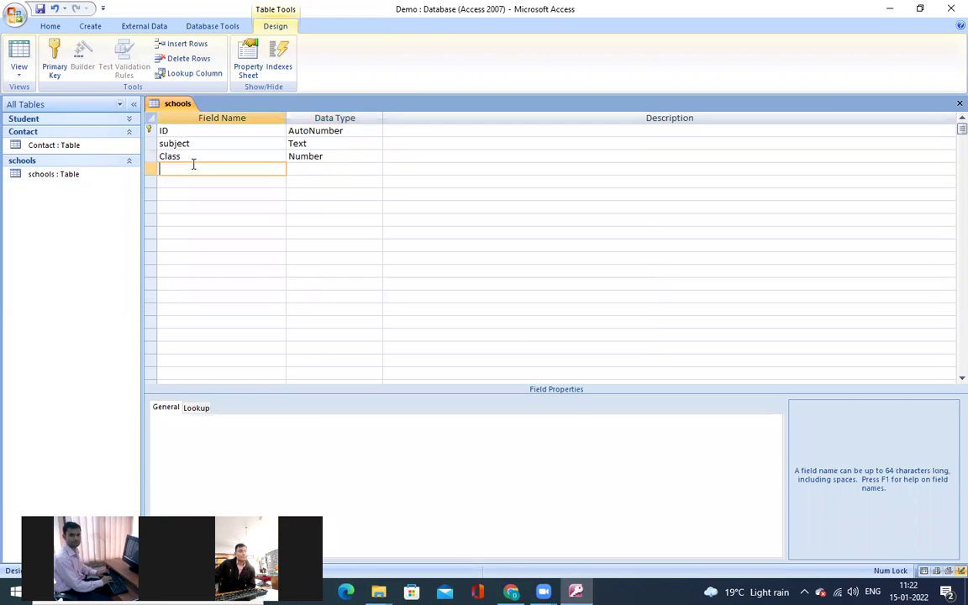
- Save the schools design and open the schools table as a datasheet
click(959, 104)
click(432, 330)
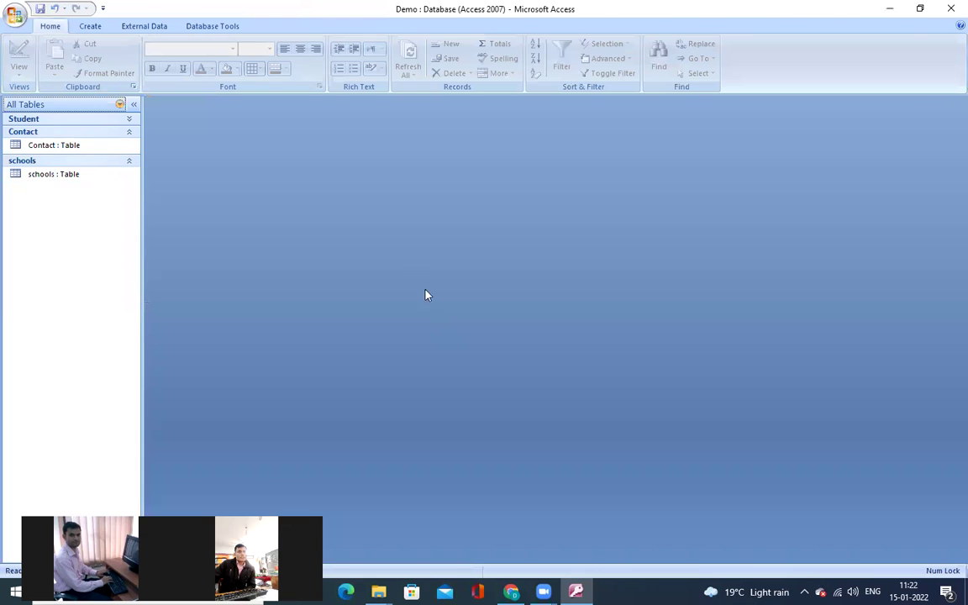
click(129, 119)
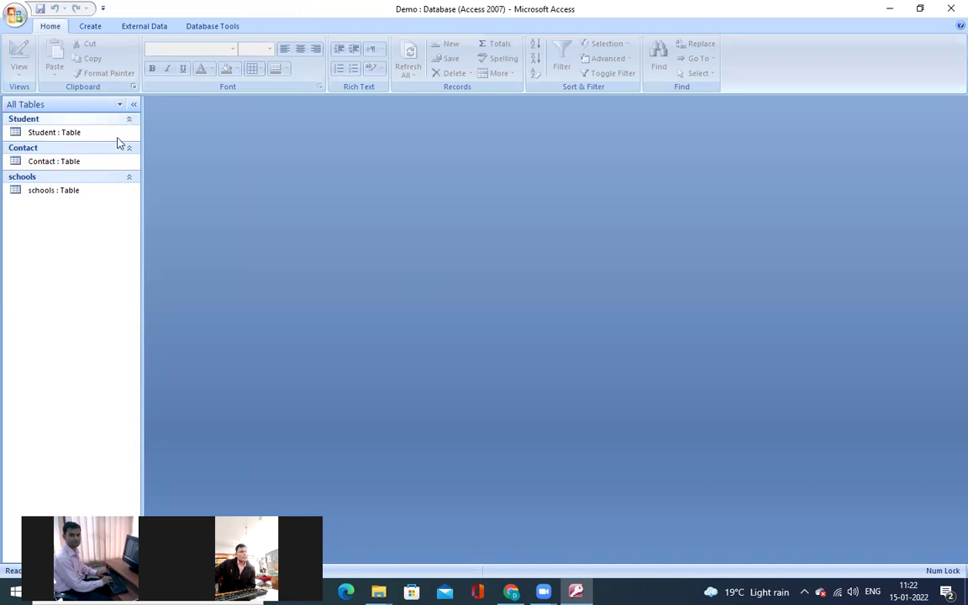
click(76, 193)
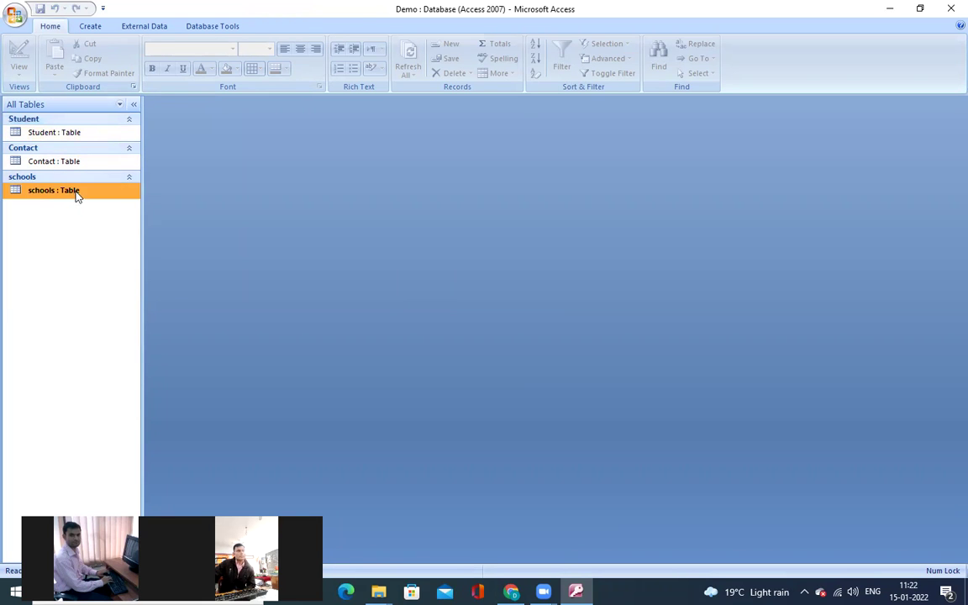
double_click(76, 193)
- Enter Maths and Science as subject records
click(250, 132)
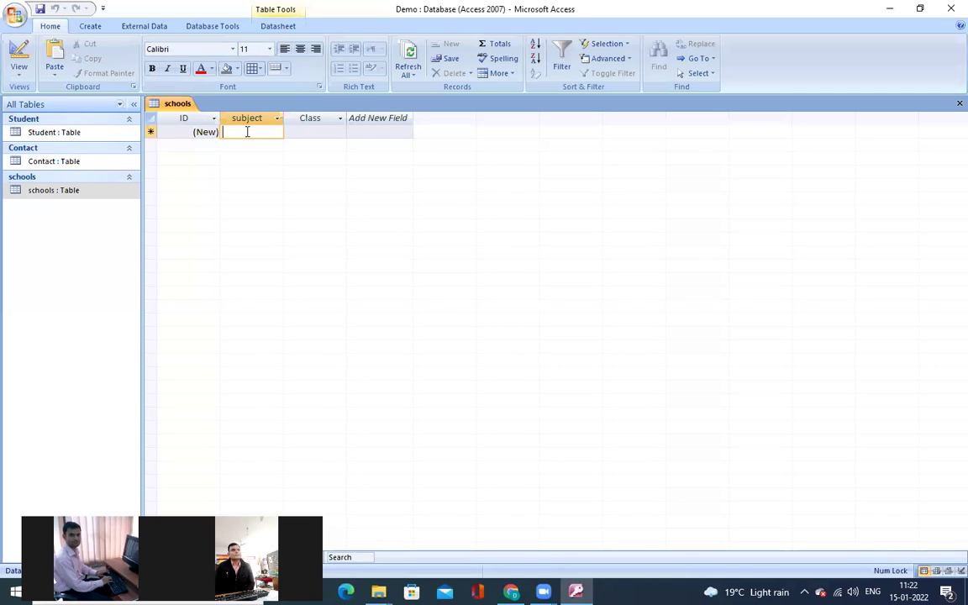
text(Maths)
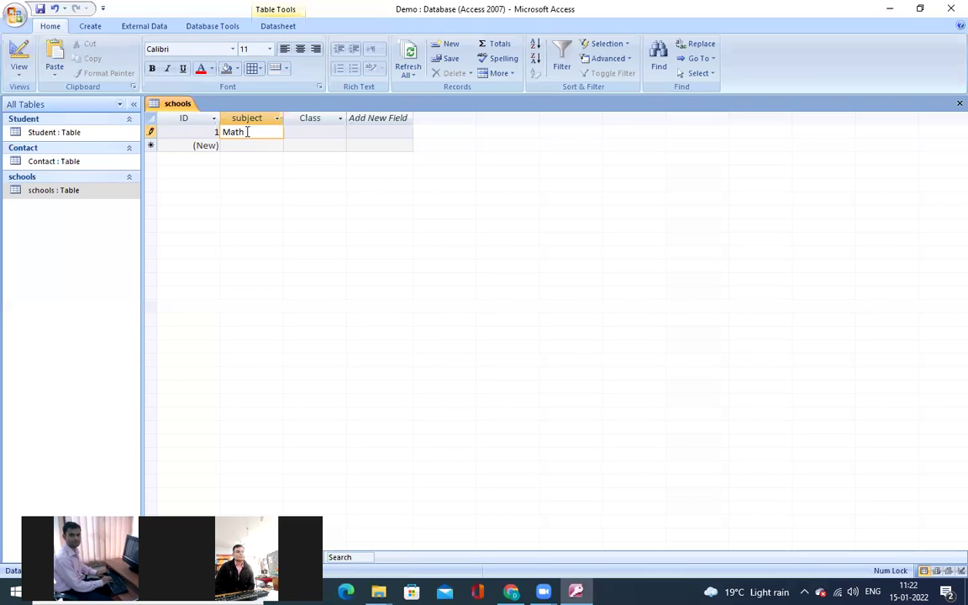
key(Tab)
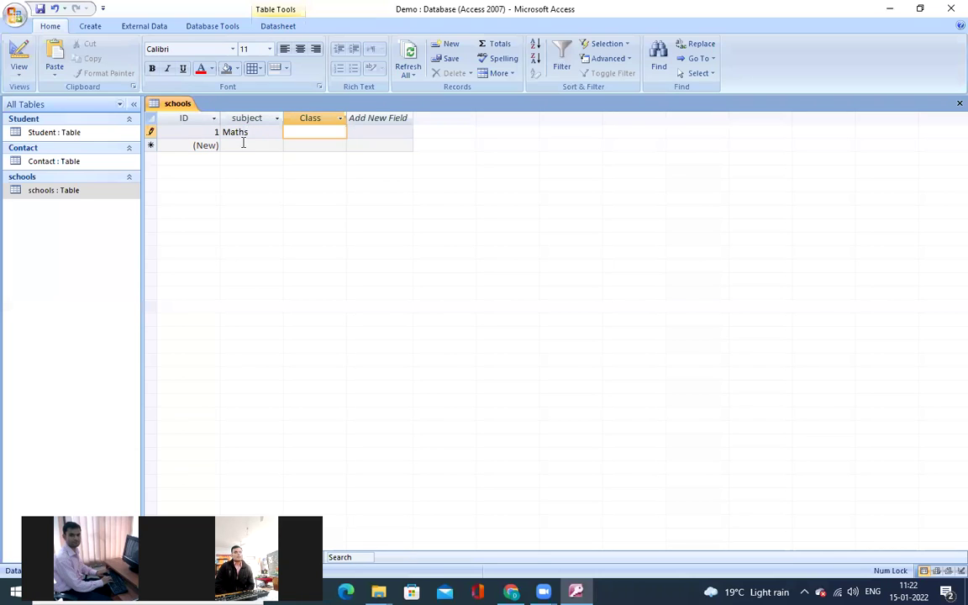
click(244, 143)
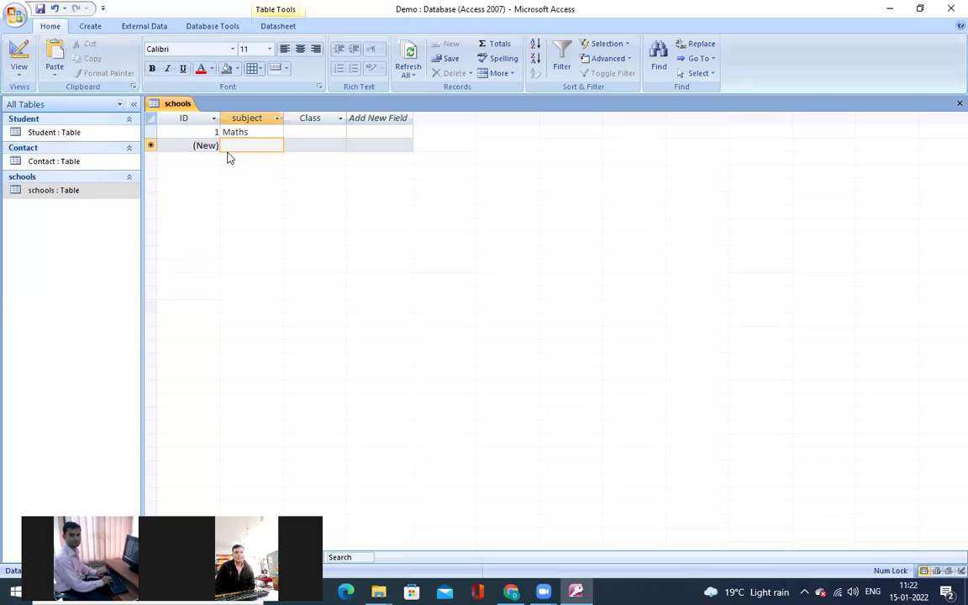
text(Sci)
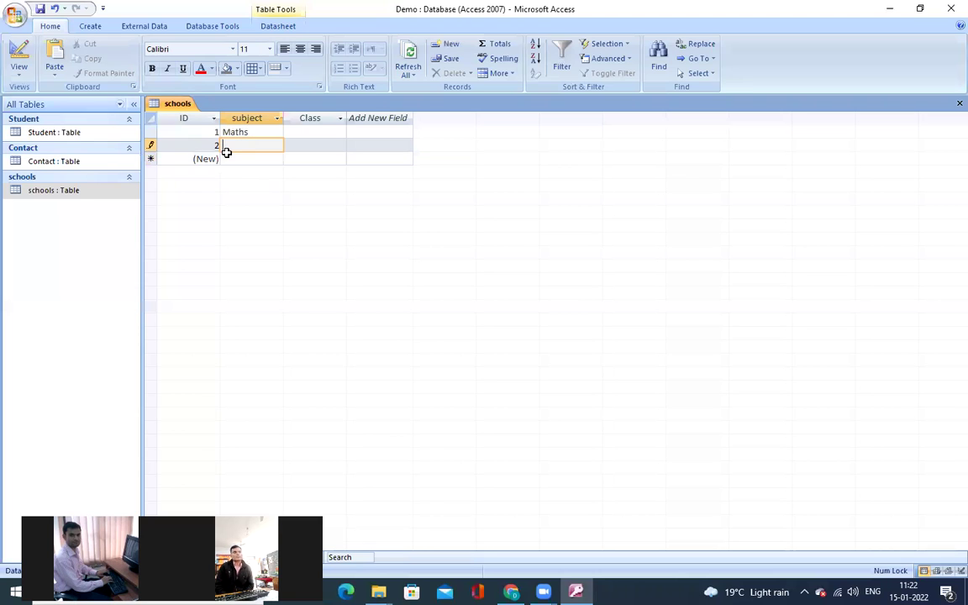
text(ence)
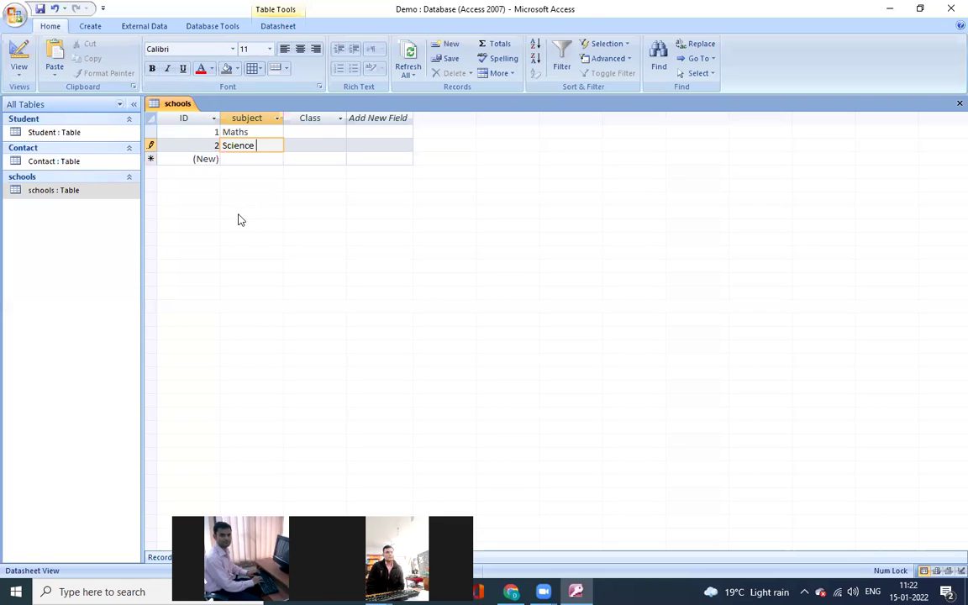
click(241, 159)
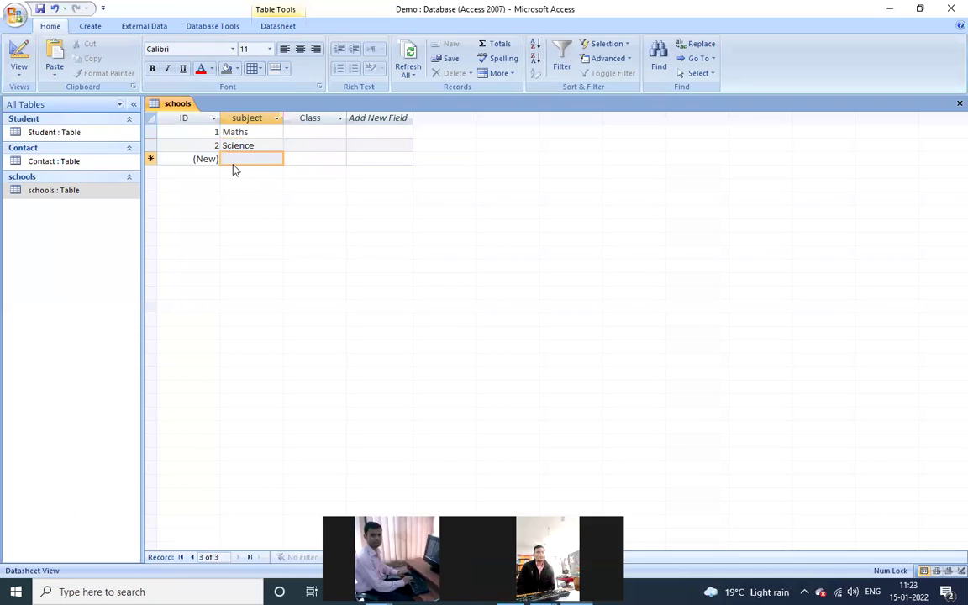
- Begin a third subject record, currently typed as 'So'
text(s)
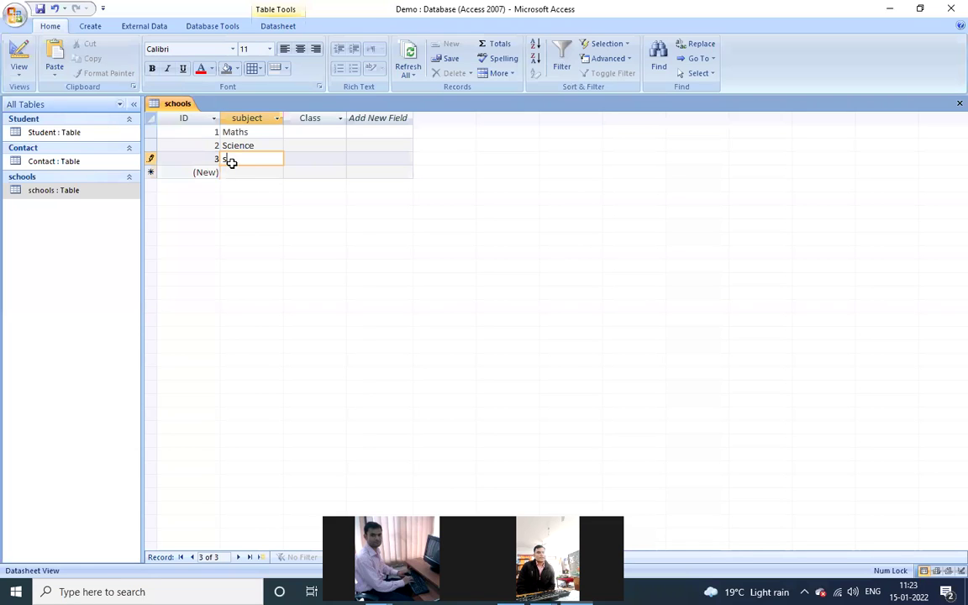
key(BackSpace)
text(Sc)
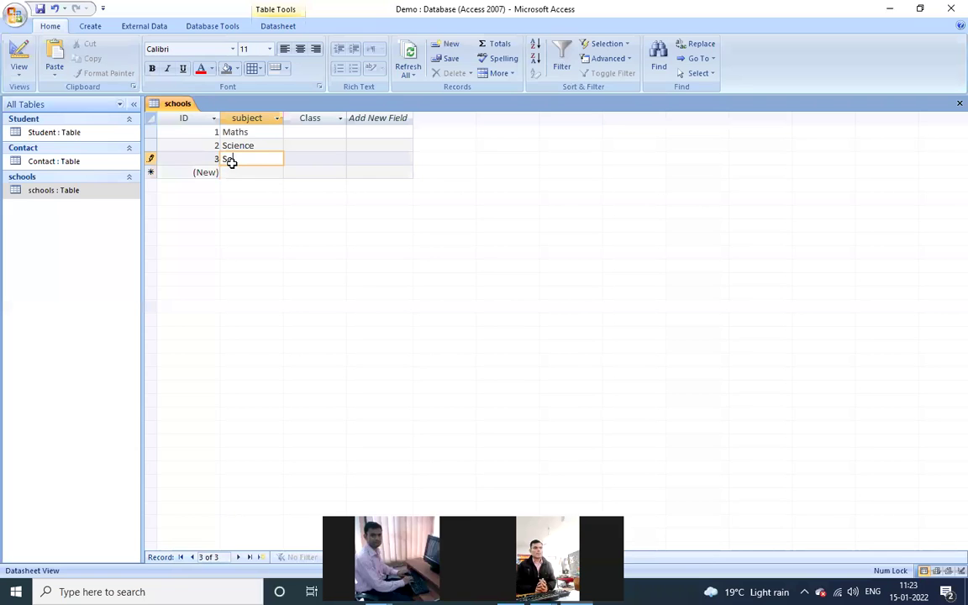
key(BackSpace)
text(o)
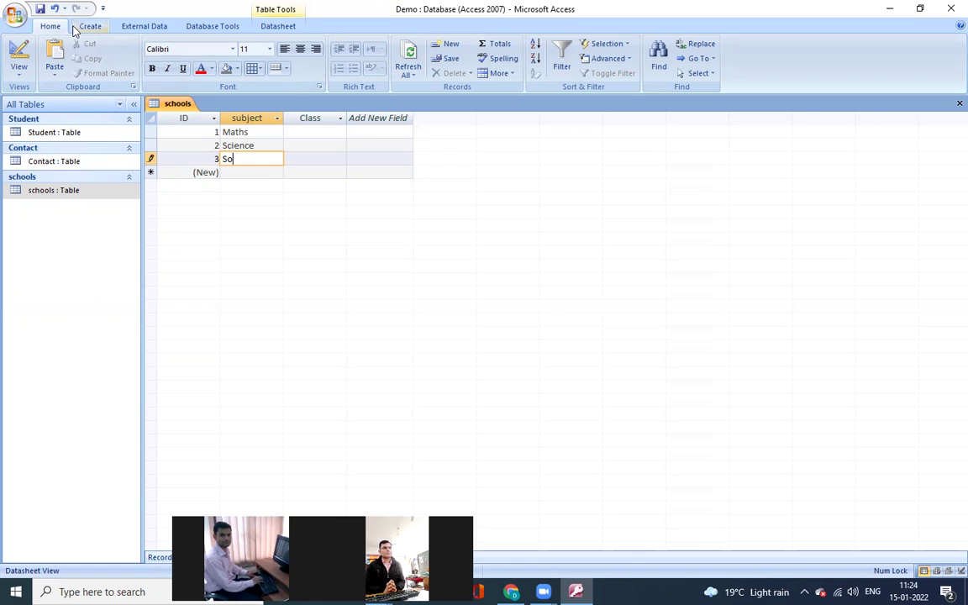
- Show the Table Templates list from the Create ribbon
click(93, 29)
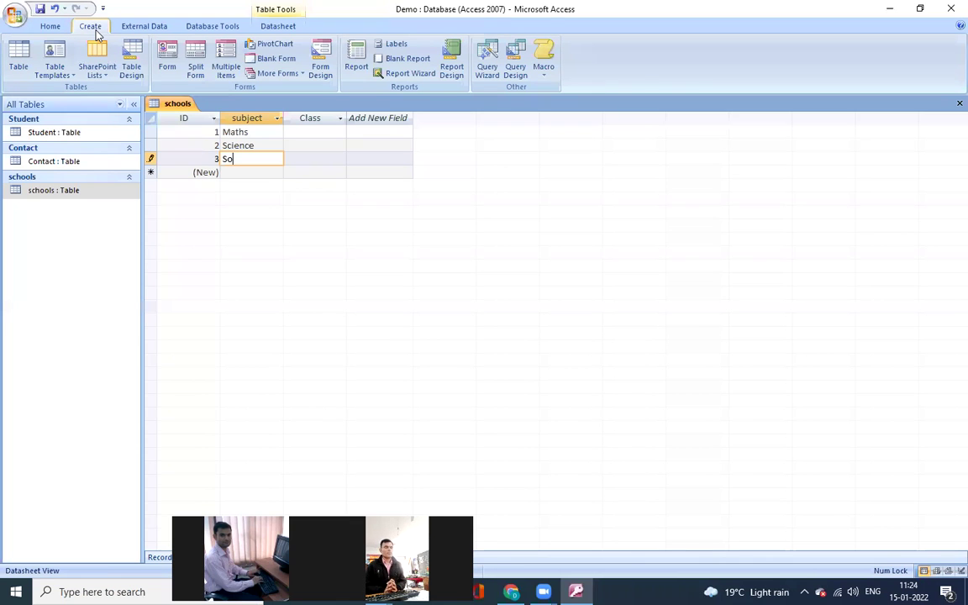
scroll(95, 32, up, 1)
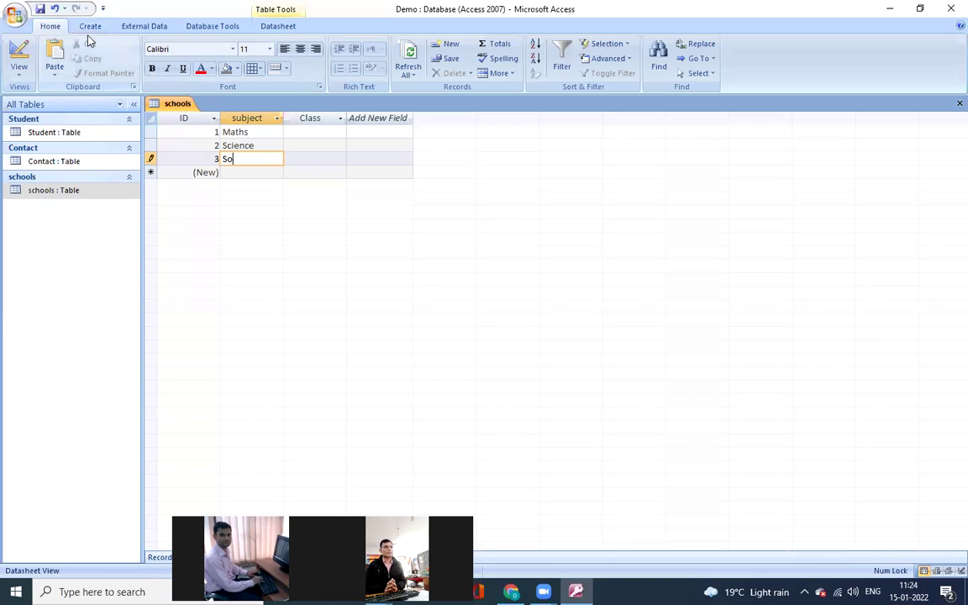
click(97, 31)
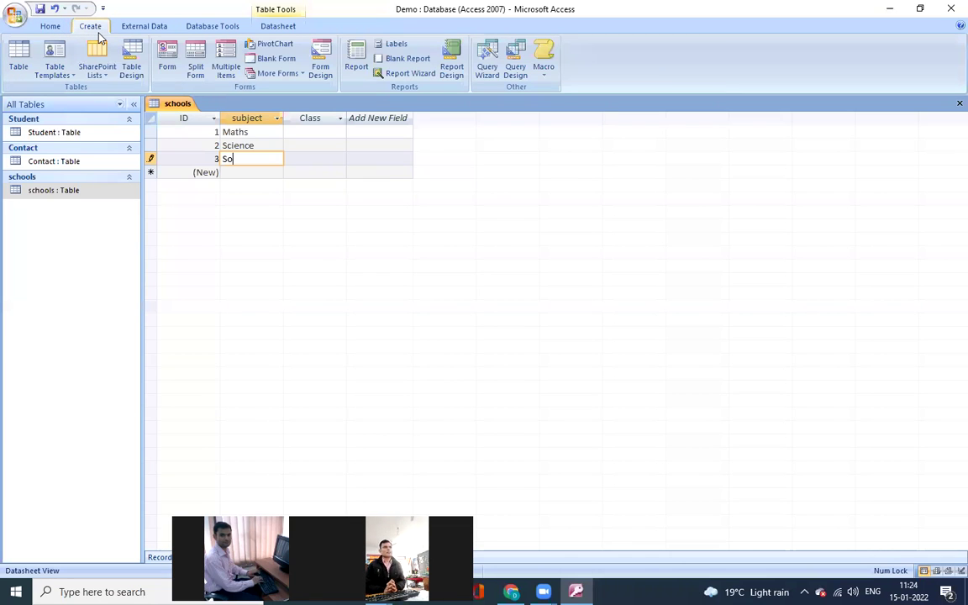
click(59, 63)
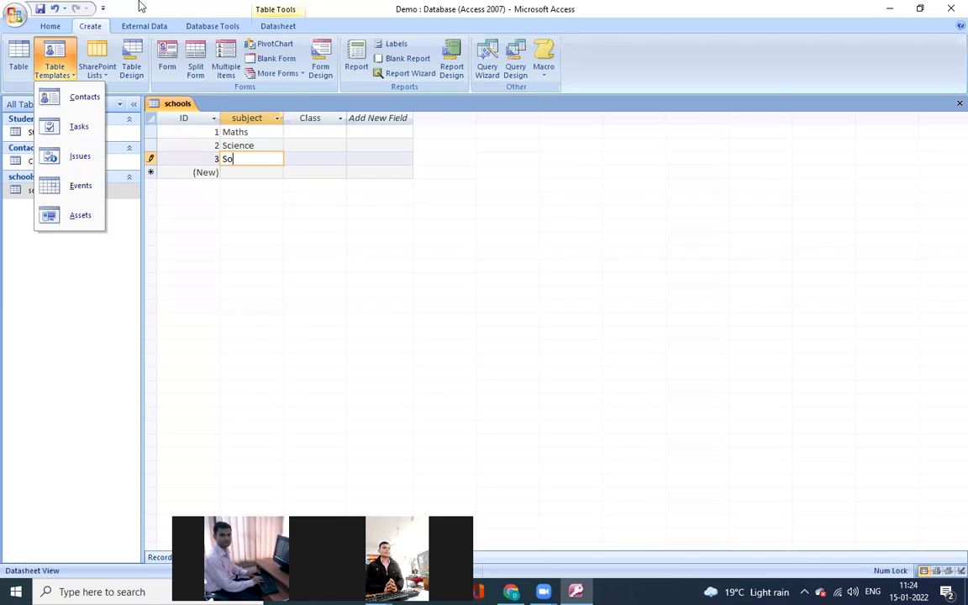
- Create Table1 from the Contacts template and dismiss the grouping menu
click(84, 98)
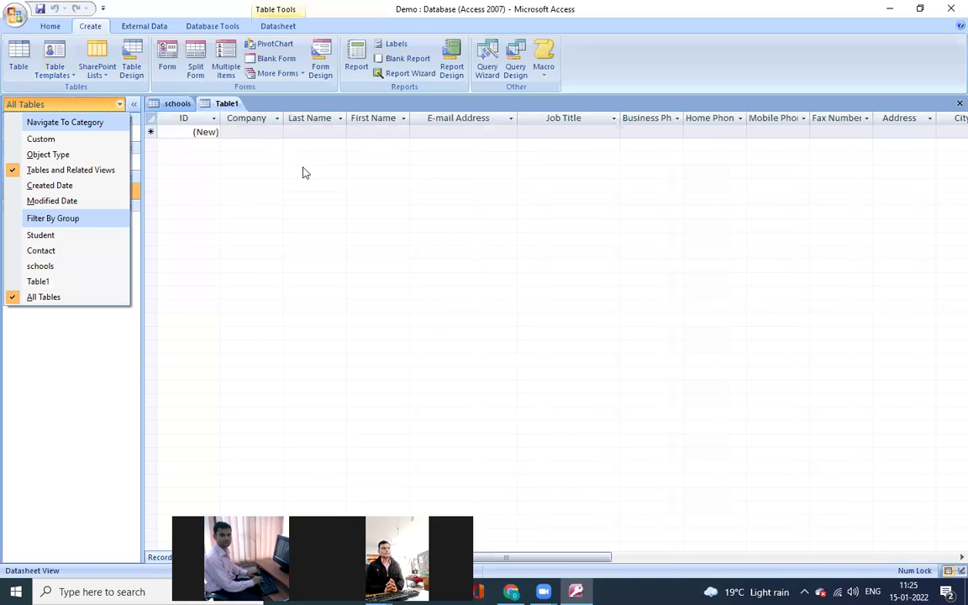
click(198, 131)
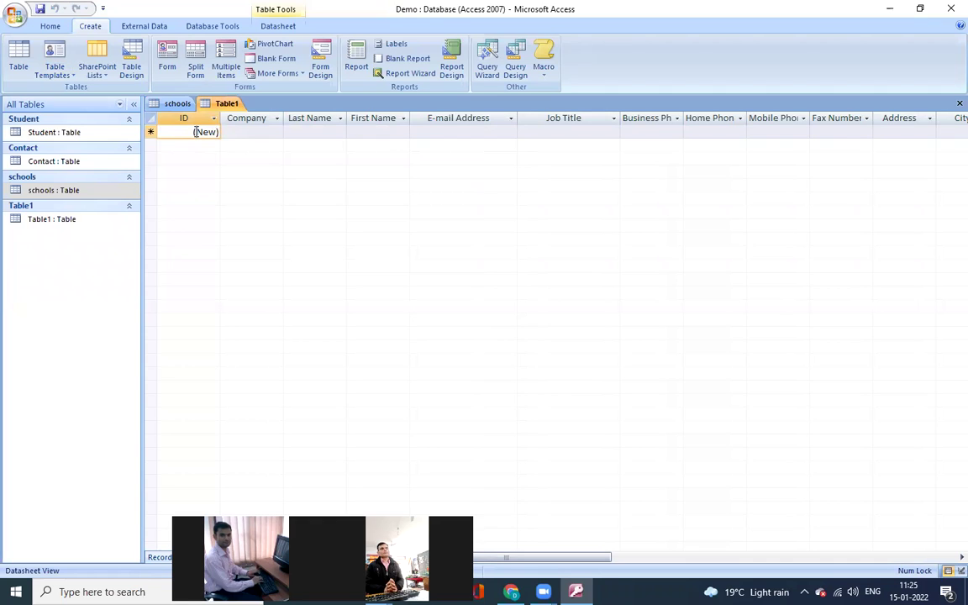
- Select the Company cell in Table1 and look over its contact columns
click(265, 132)
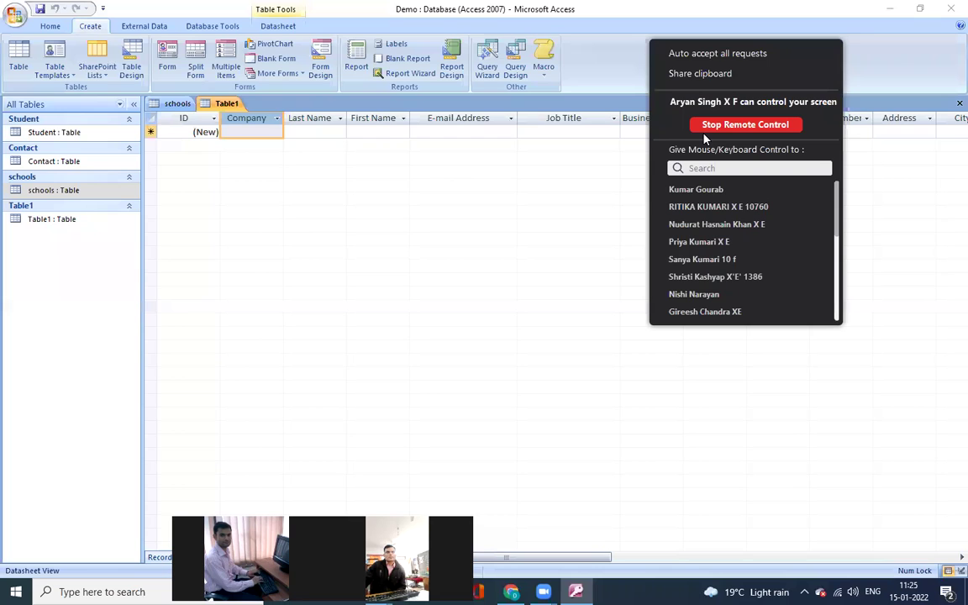
click(705, 135)
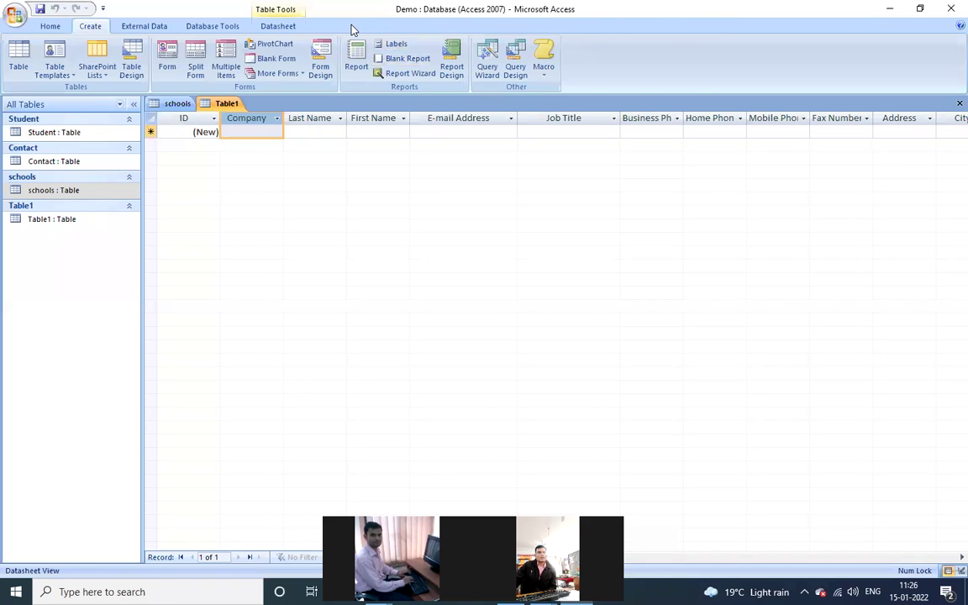
scroll(353, 30, up, 1)
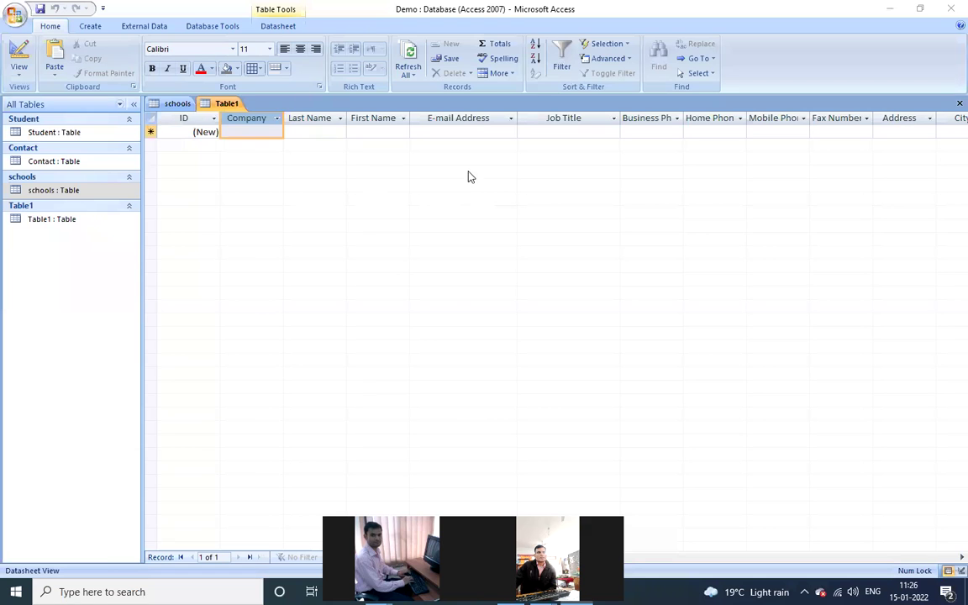
- Discard Table1 without saving, close the schools table keeping 'So', and start a new blank table
click(960, 103)
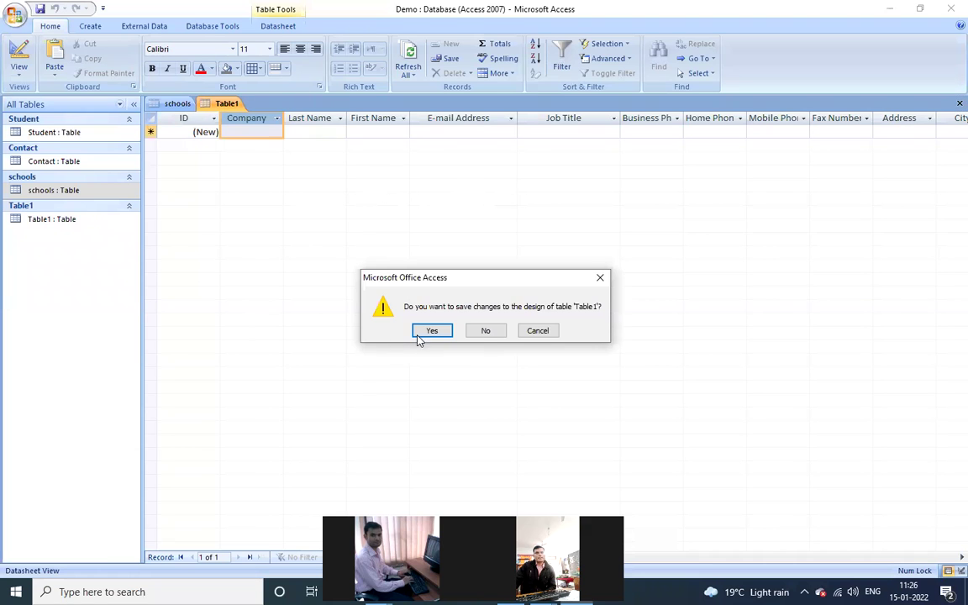
click(486, 331)
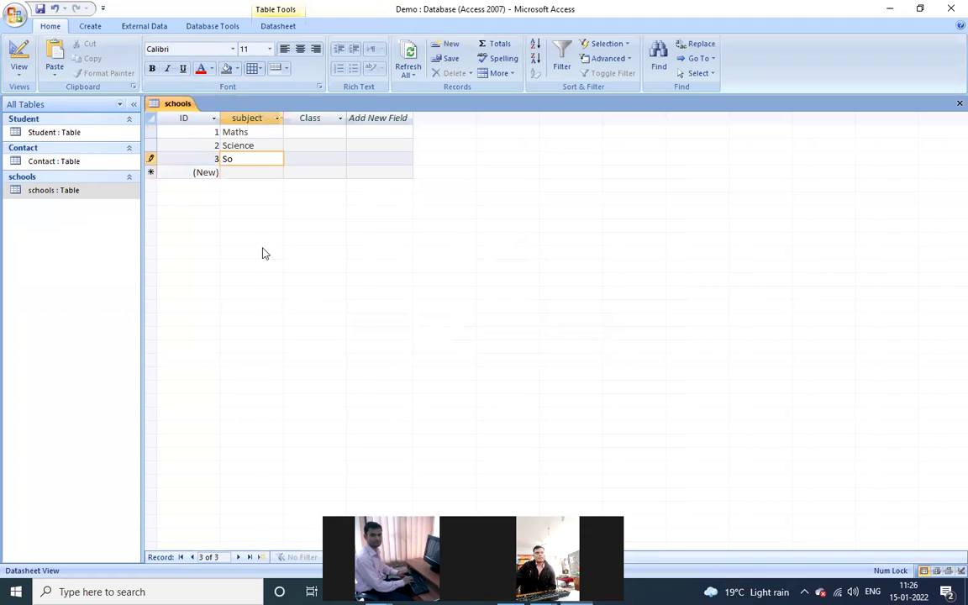
click(400, 172)
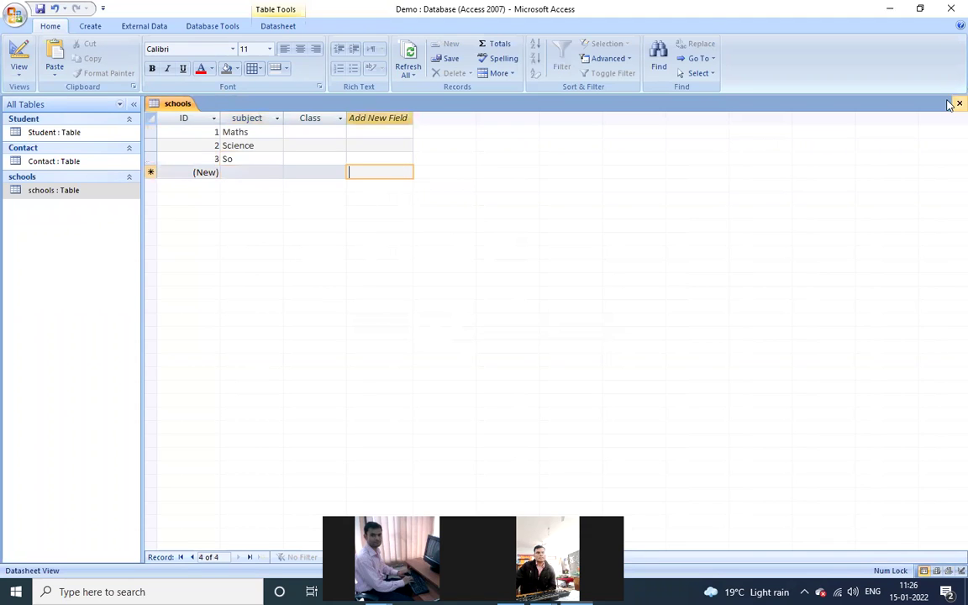
click(959, 104)
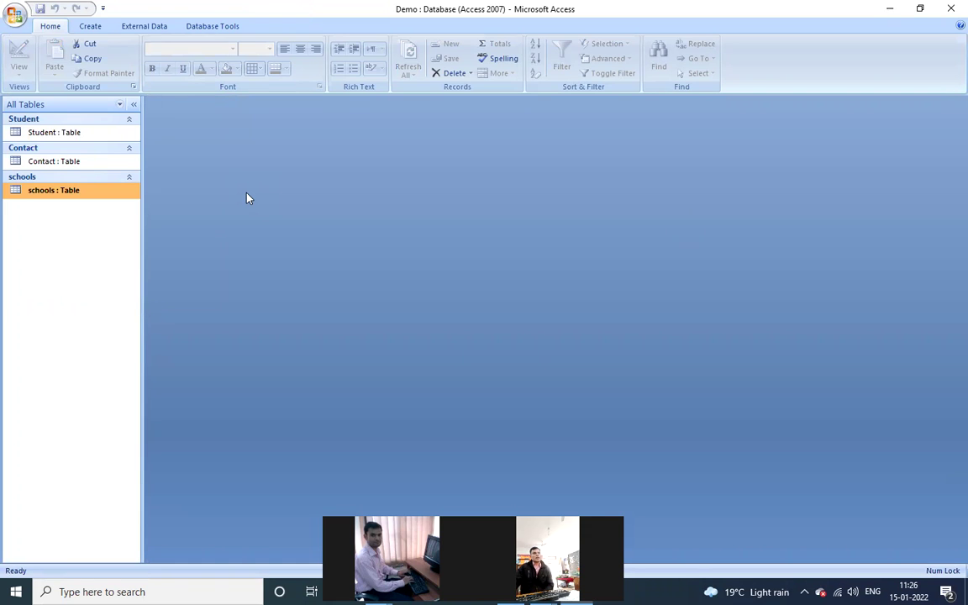
click(90, 26)
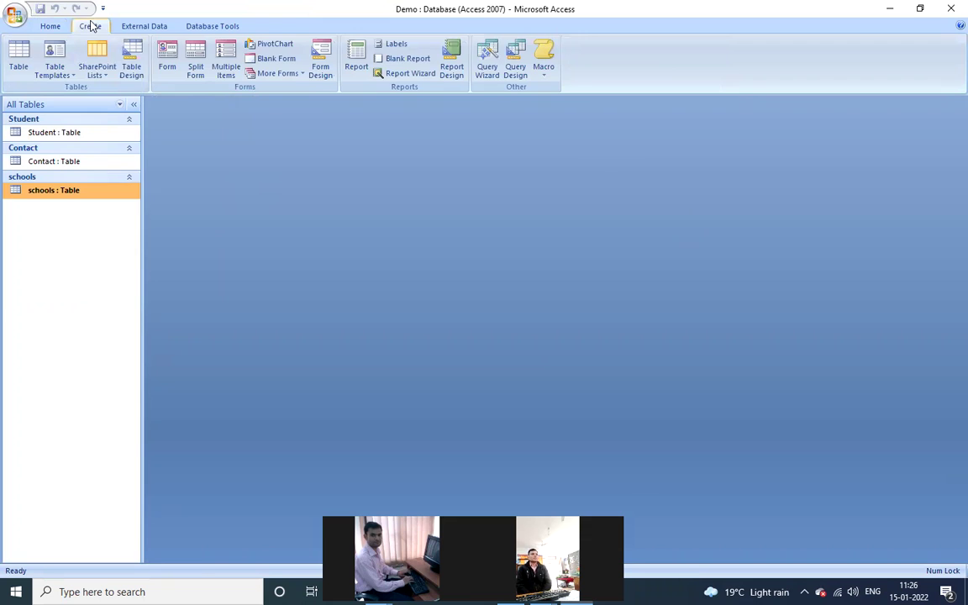
click(18, 55)
- In the new Table1 datasheet, enter 'student' as record 1's Field1 value, then trim it to 'st'
click(17, 67)
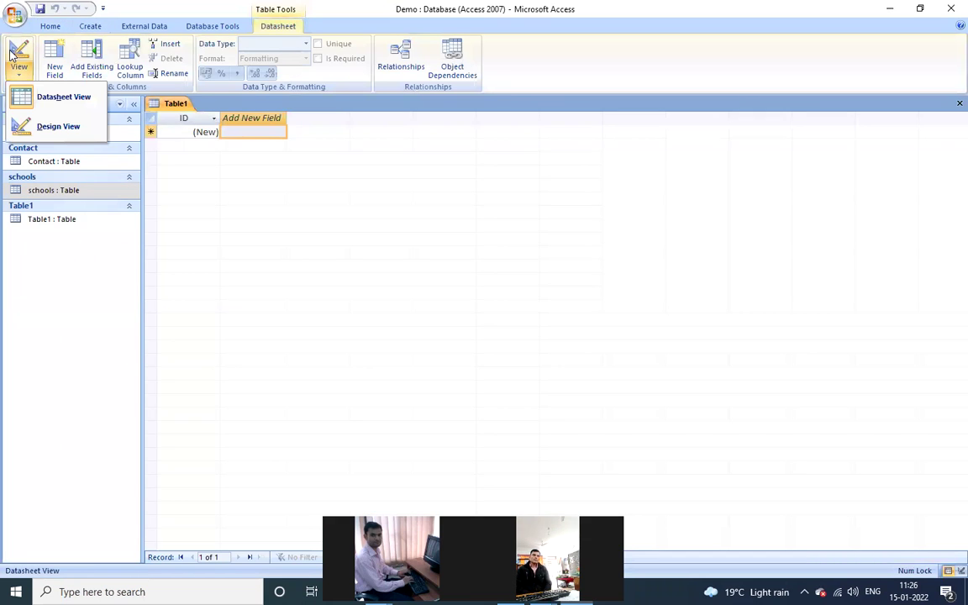
click(211, 130)
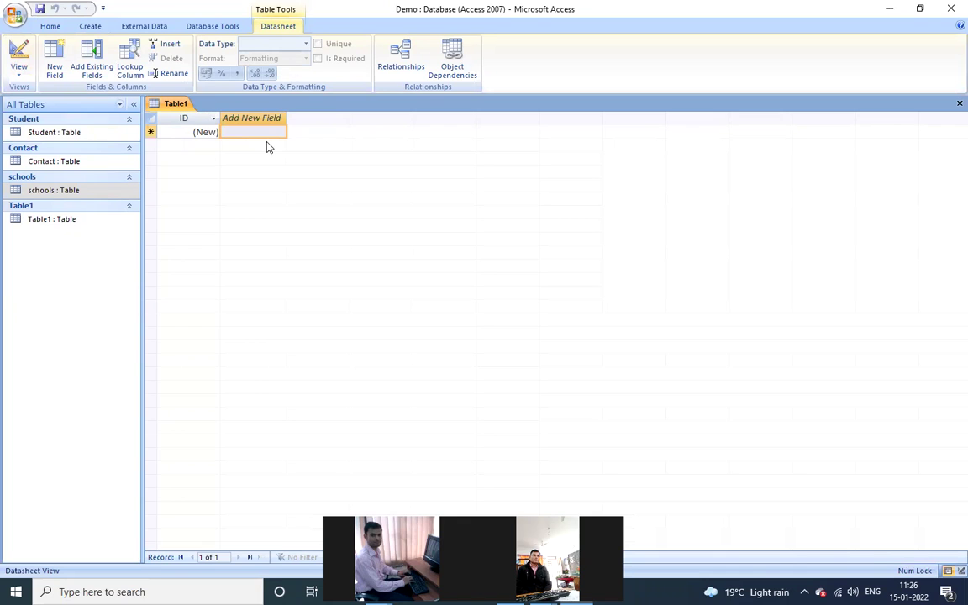
click(206, 132)
click(271, 132)
text(students)
key(BackSpace)
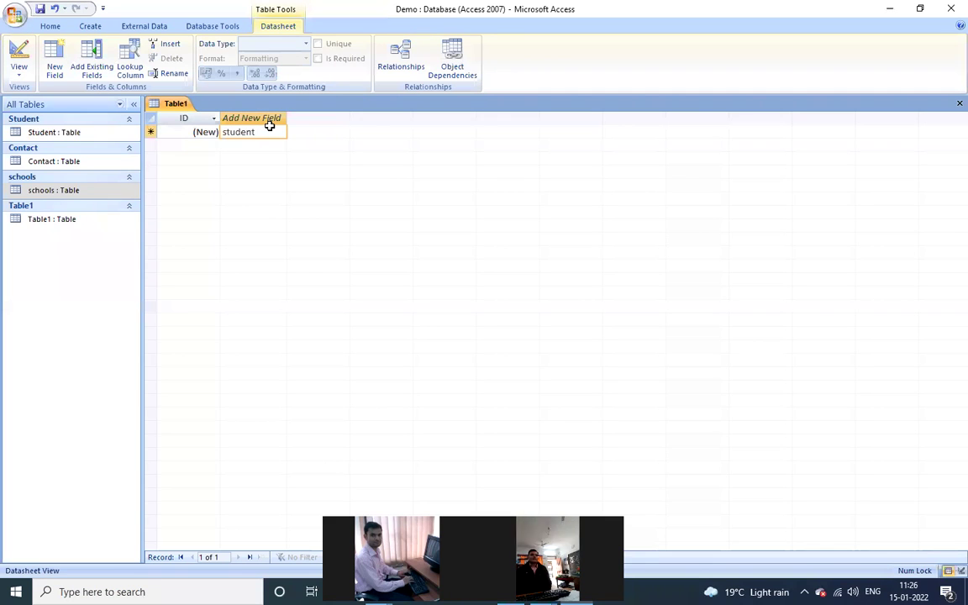
click(206, 132)
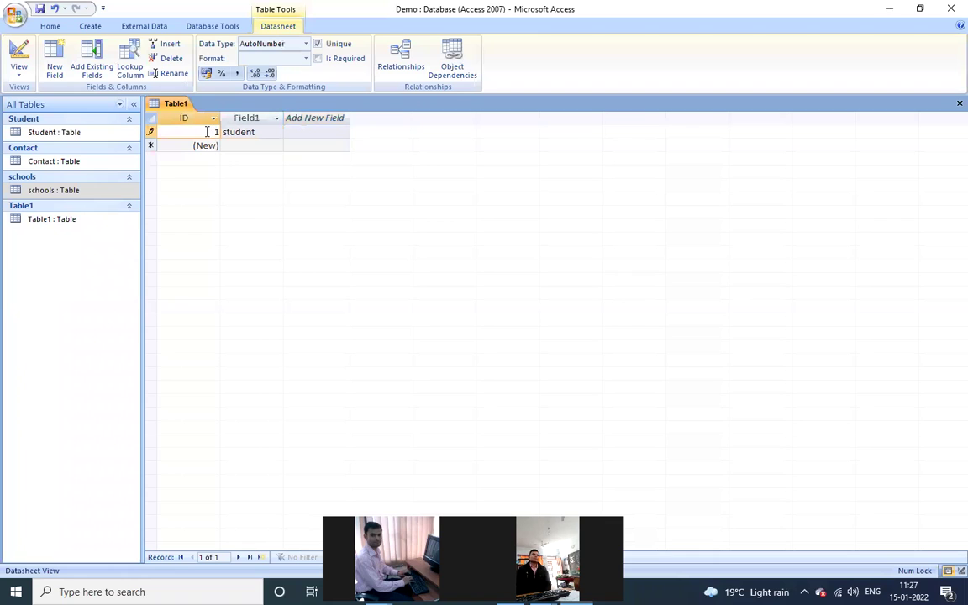
click(280, 134)
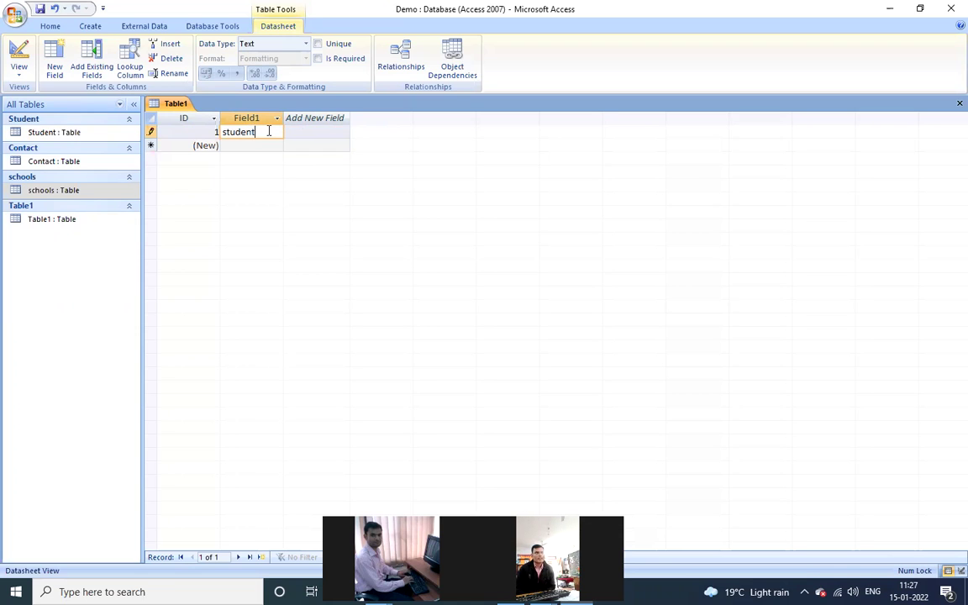
key(BackSpace)
key(BackSpace)
key(BackSpace)
key(BackSpace)
key(BackSpace)
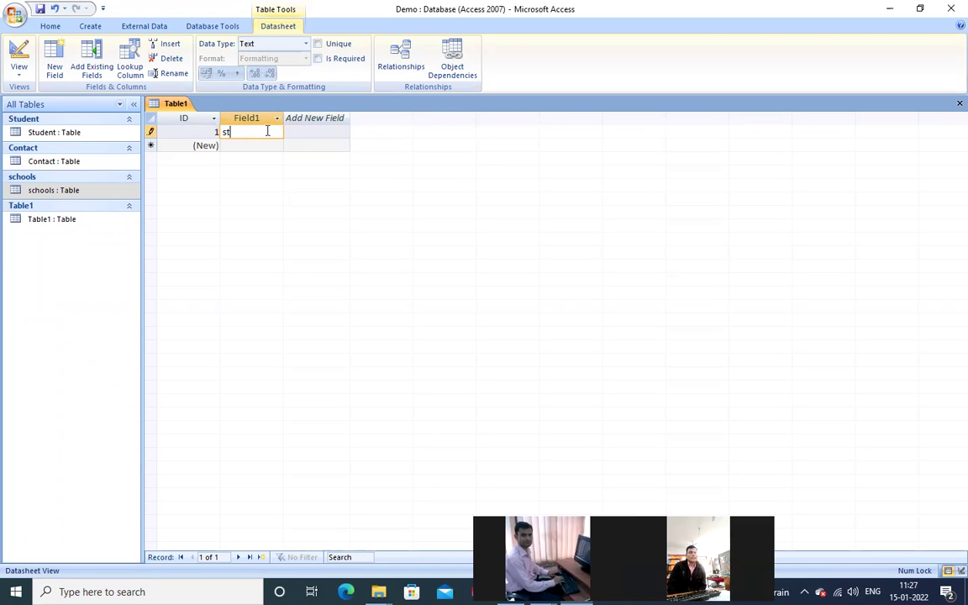
- Switch Table1 to Design view from the Navigation Pane's right-click menu
click(149, 120)
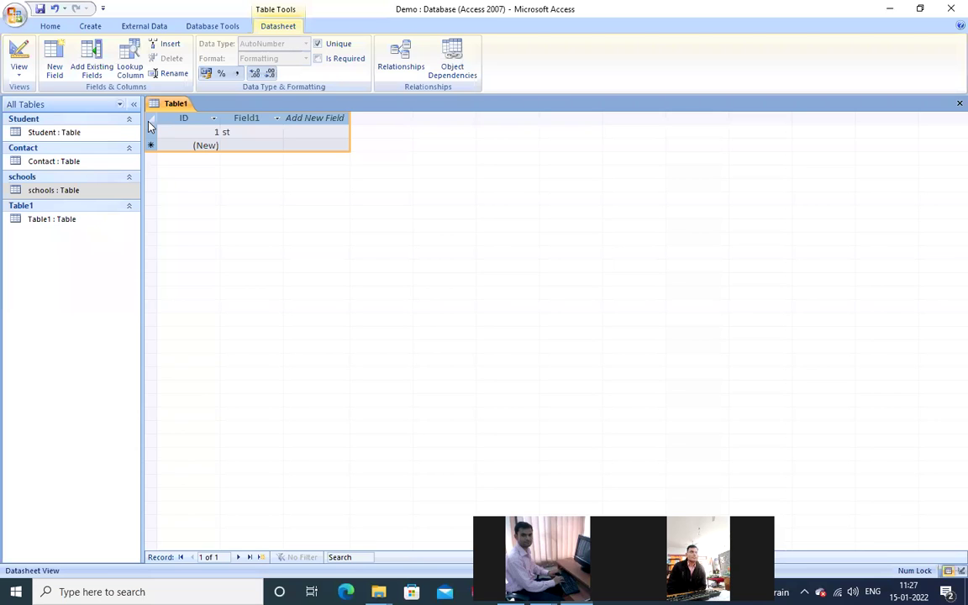
click(61, 224)
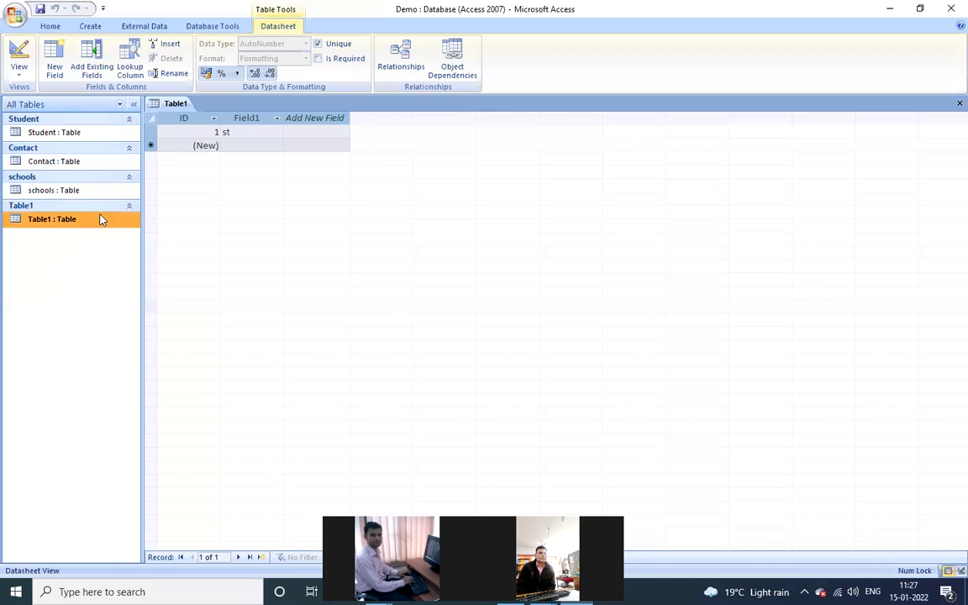
click(300, 231)
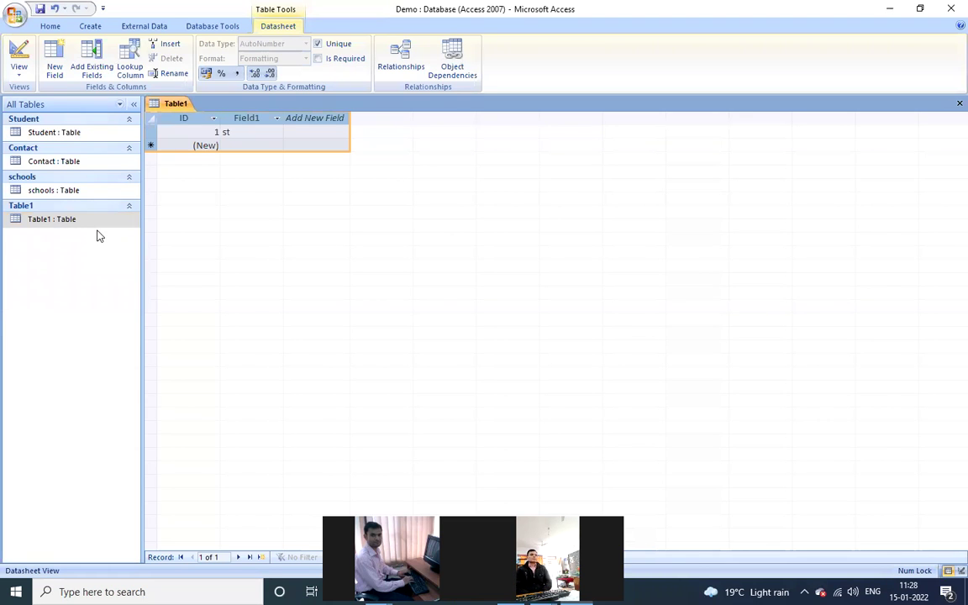
click(111, 219)
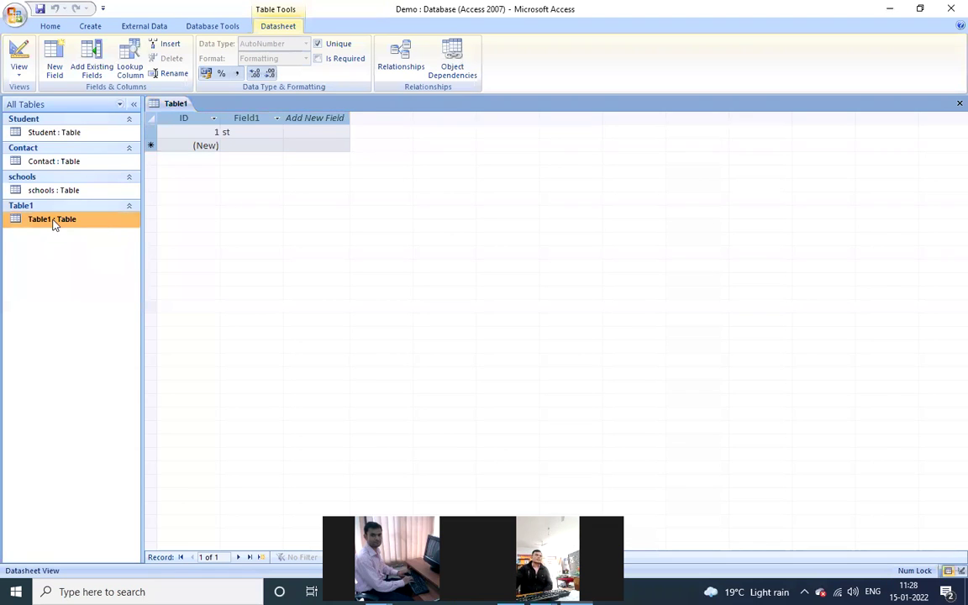
right_click(53, 221)
click(105, 243)
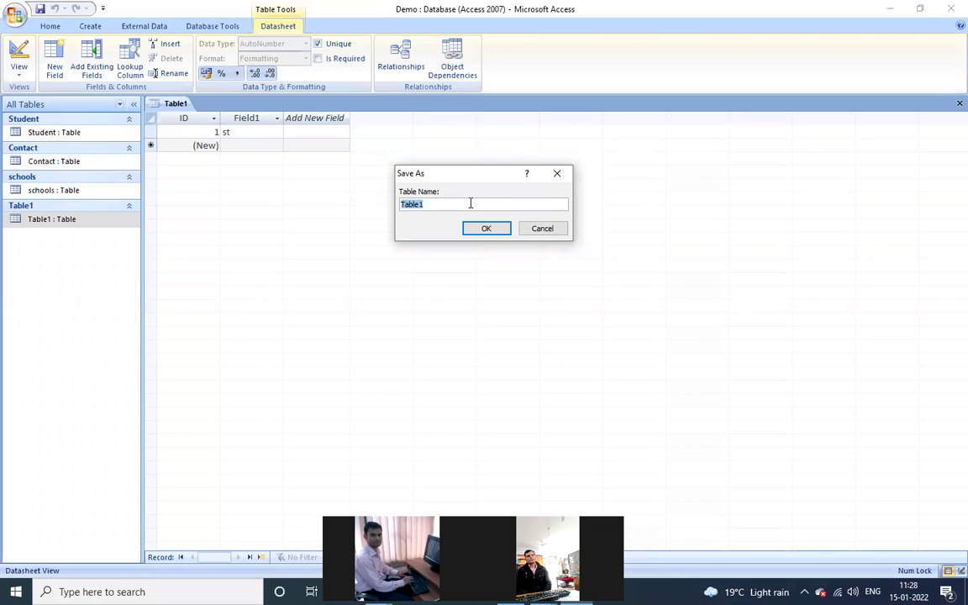
- Save the new table as 'student id' so it opens in Design view
text(sudd)
key(BackSpace)
key(BackSpace)
key(BackSpace)
text(tudent id)
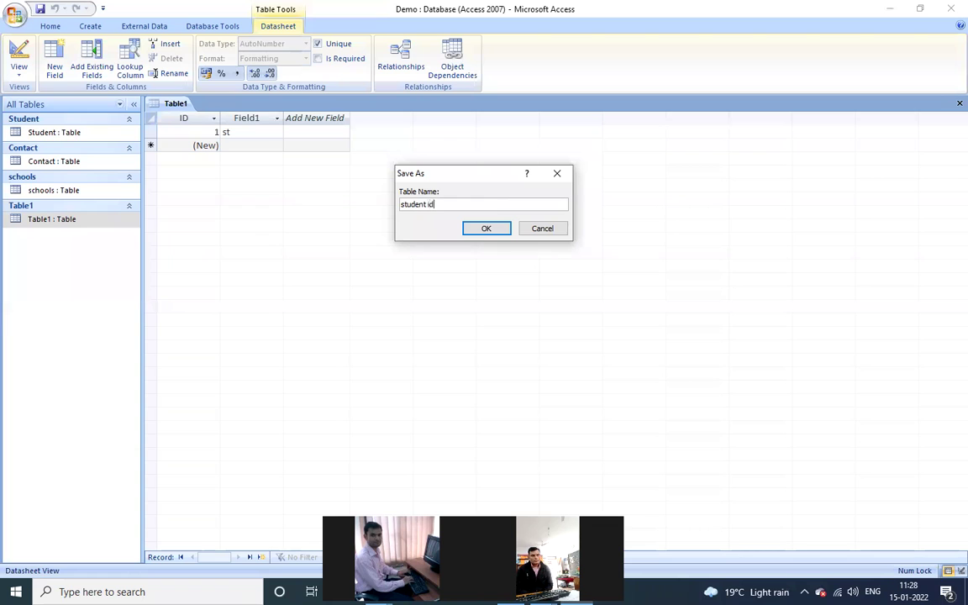
click(481, 232)
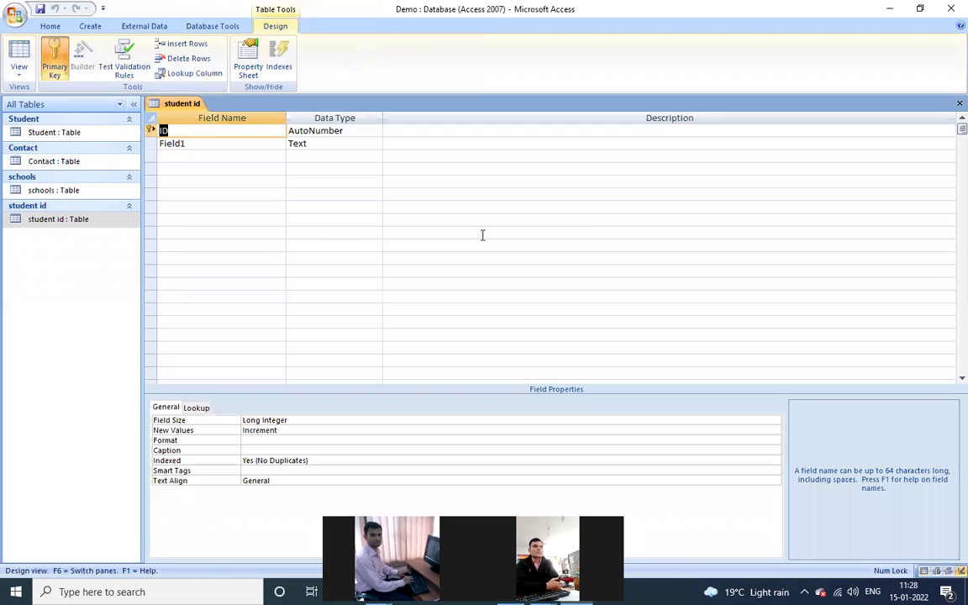
click(486, 224)
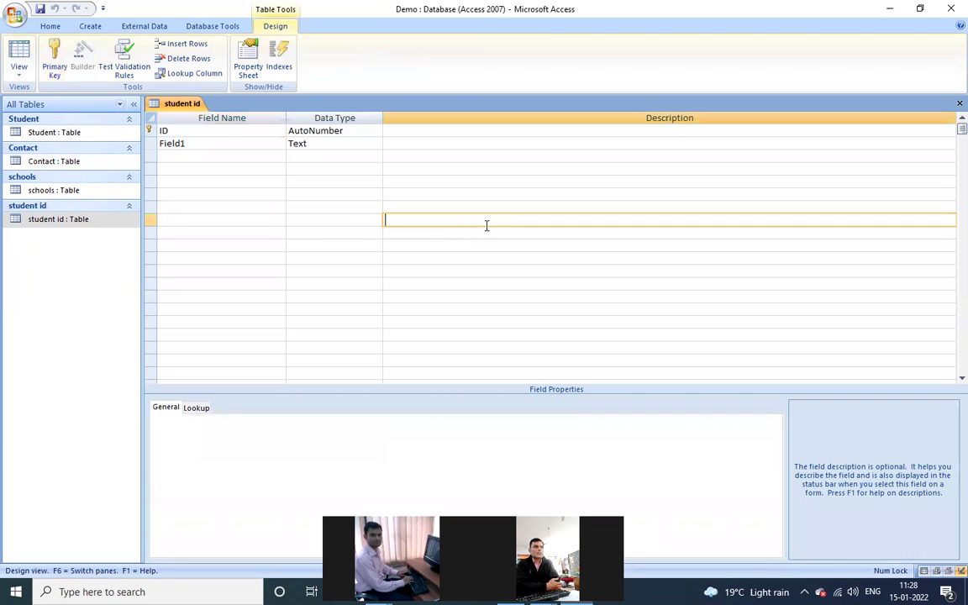
- Append 'Student's name' to the Field1 field name, making it 'Field1Student's name'
click(236, 146)
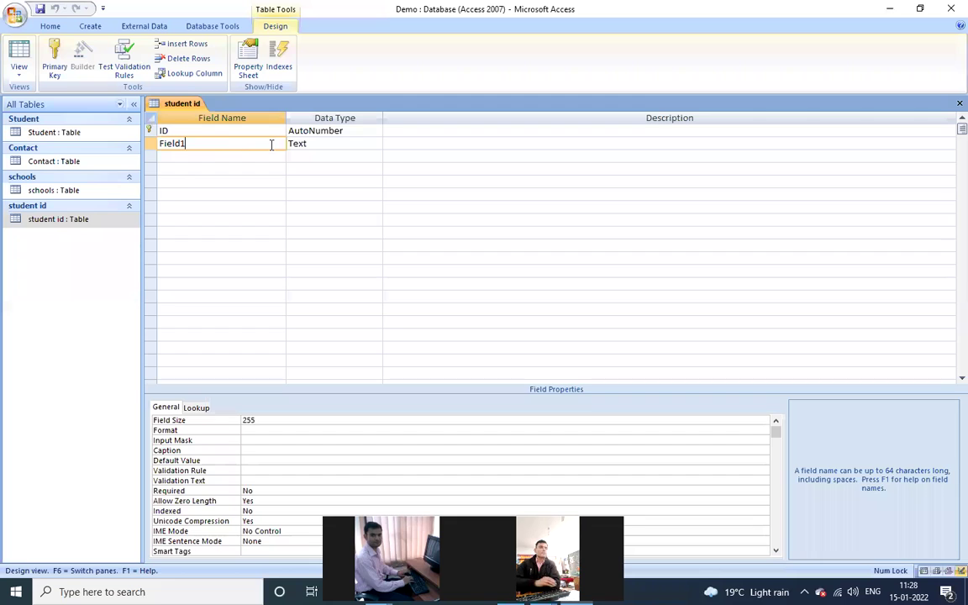
text(s)
key(BackSpace)
text(Student')
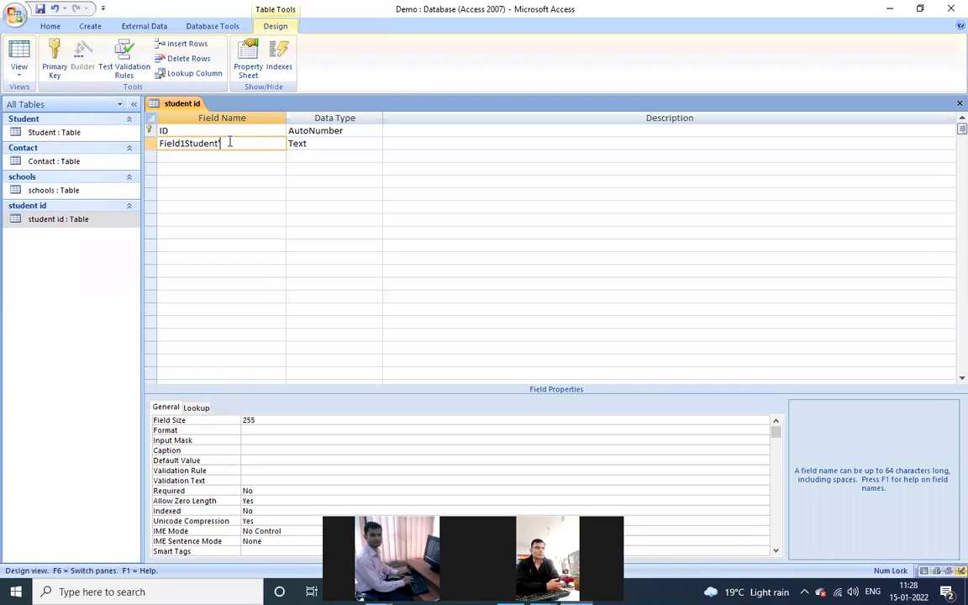
text(s name)
- Enter 'Roll no.' as the name of the third field
click(224, 153)
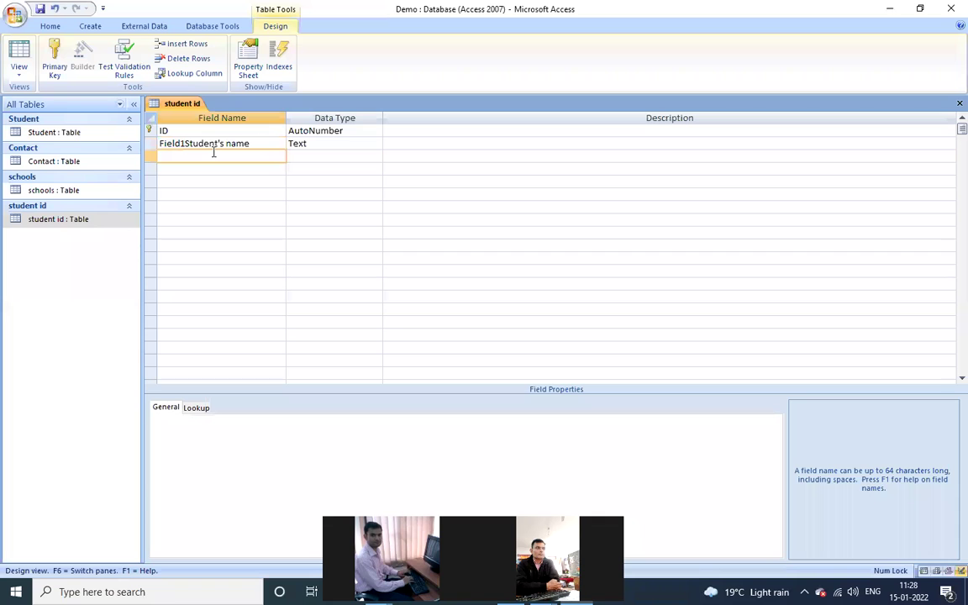
click(313, 156)
click(222, 146)
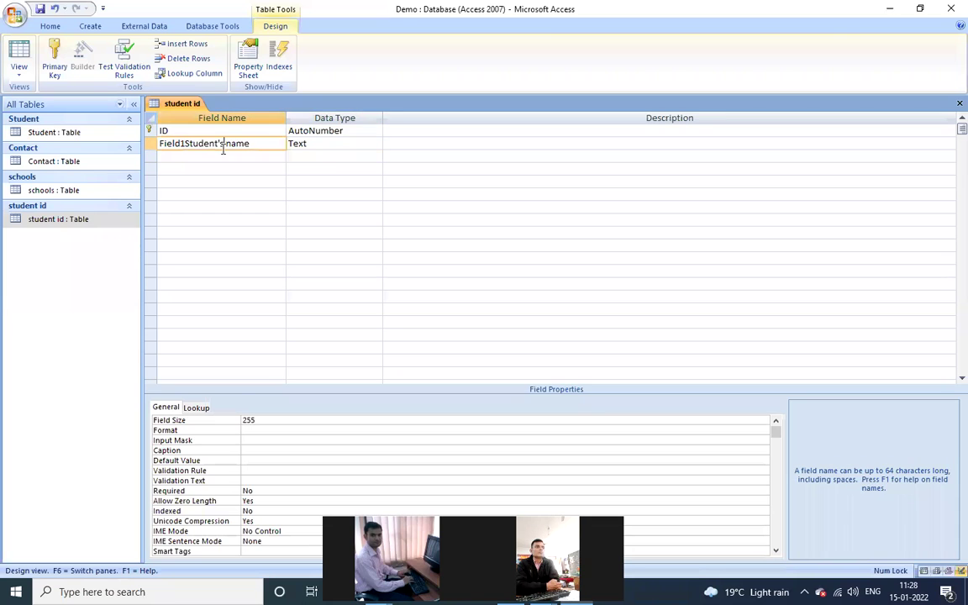
click(183, 166)
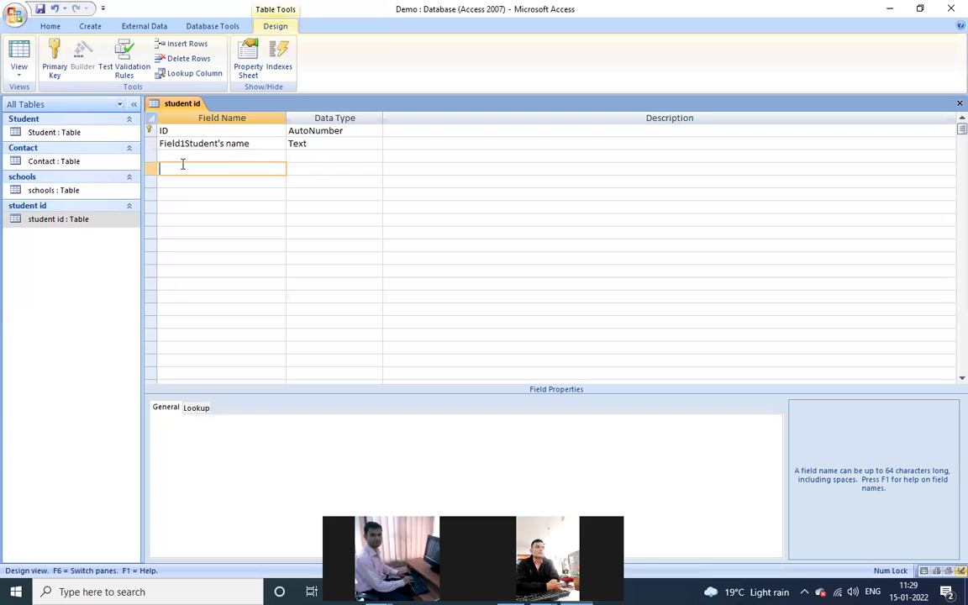
click(222, 145)
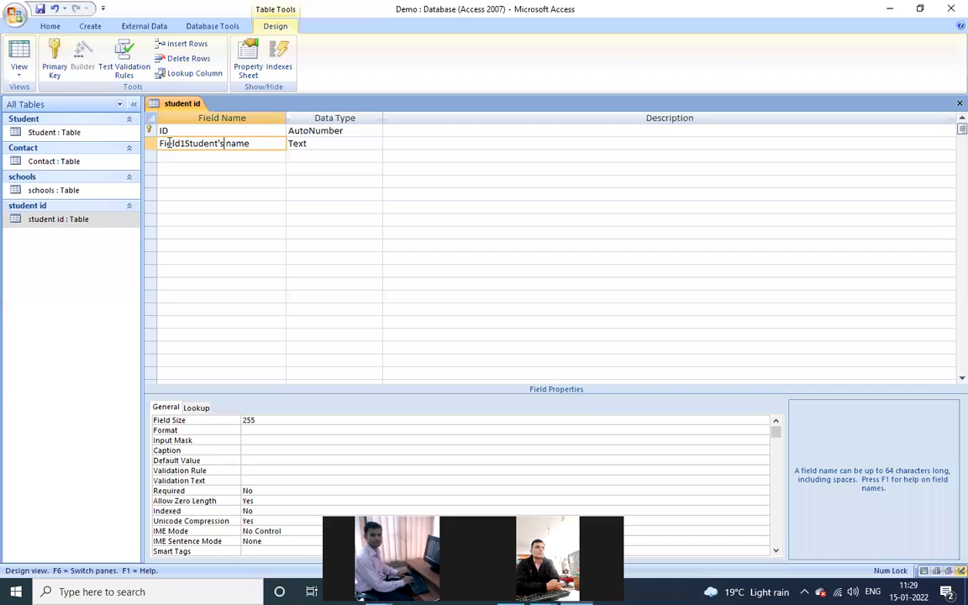
click(264, 162)
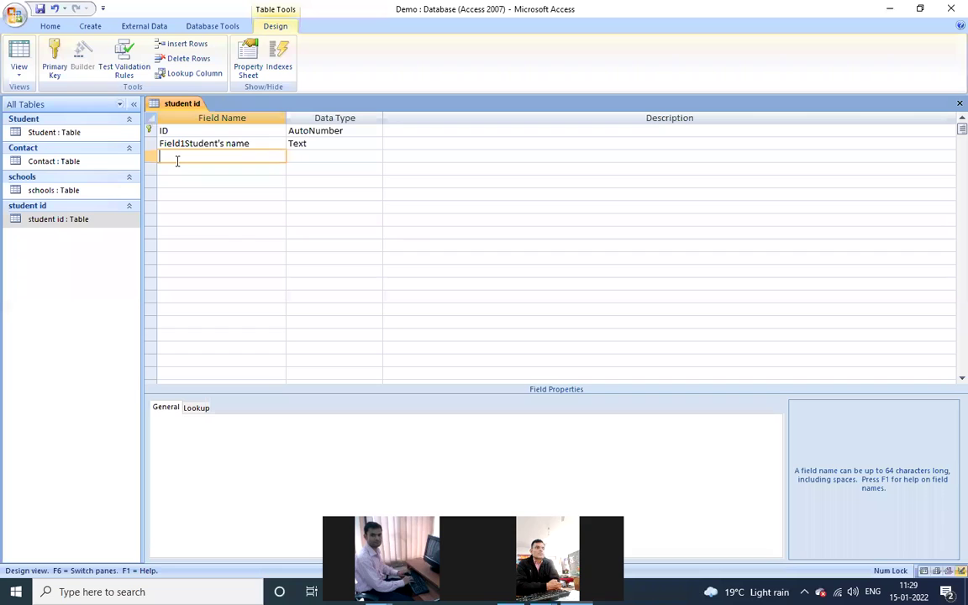
text(Roll no.)
- Dismiss the invalid field name warning and remove the period so the third field reads 'Roll no'
click(335, 158)
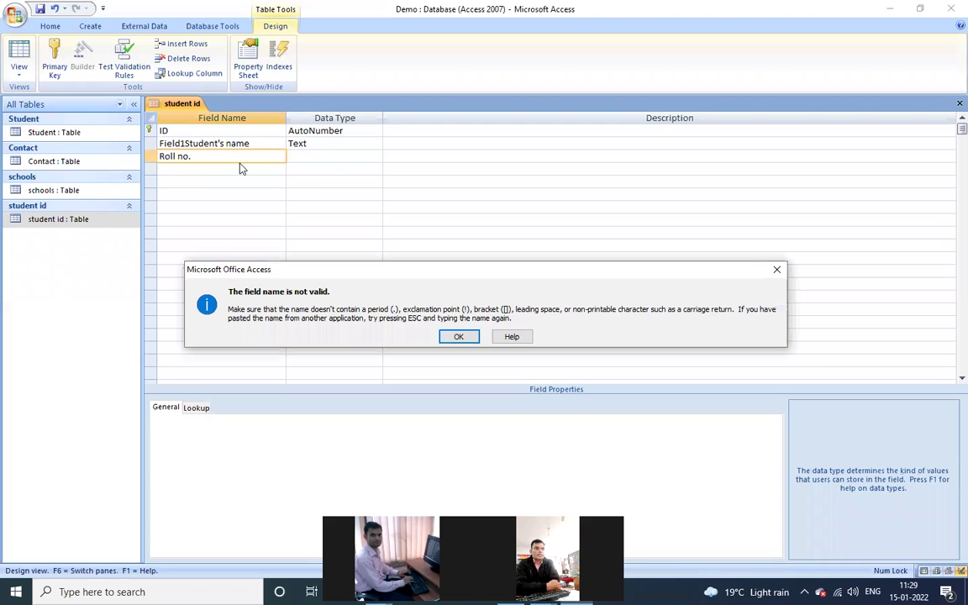
key(Return)
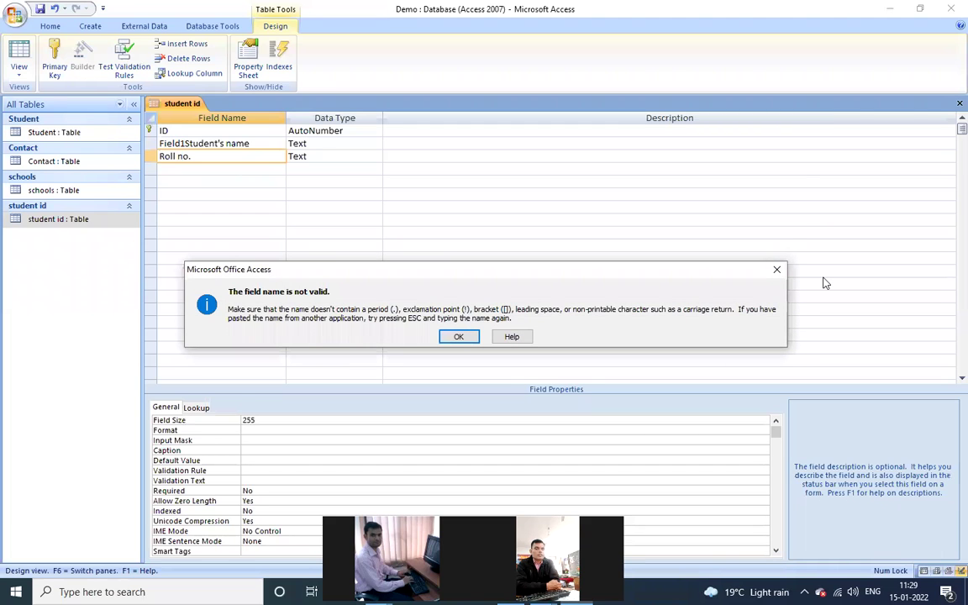
click(777, 270)
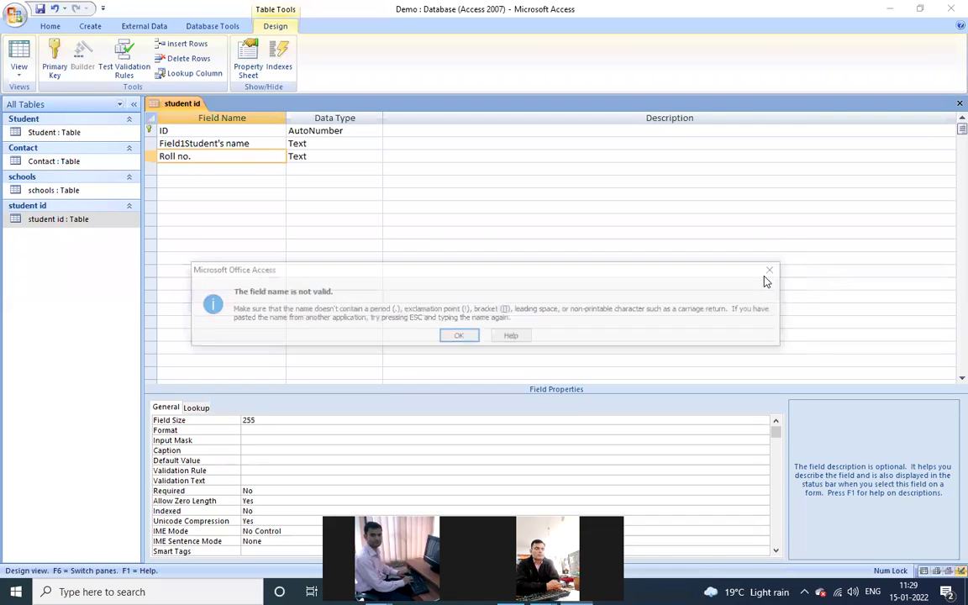
click(776, 273)
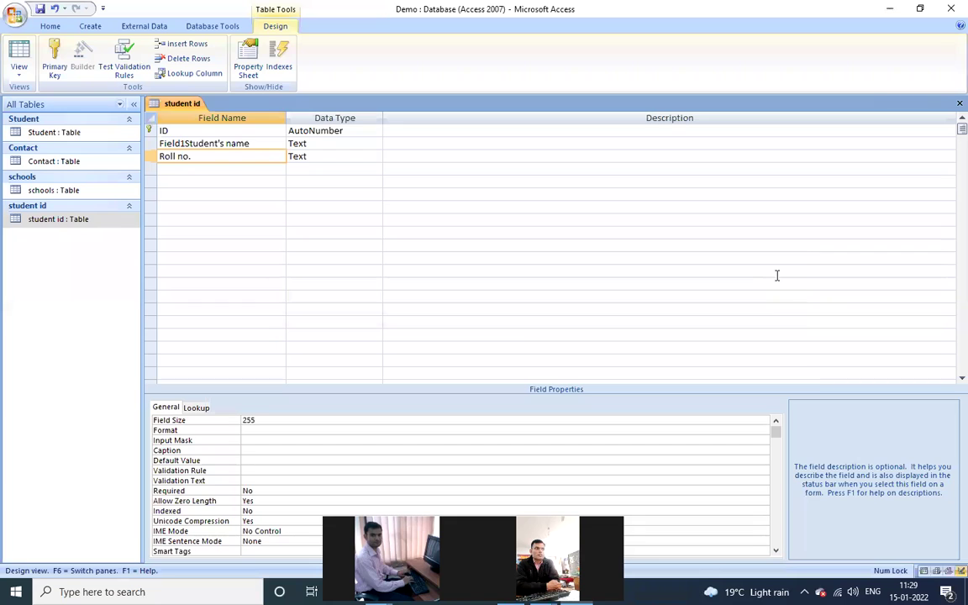
click(777, 276)
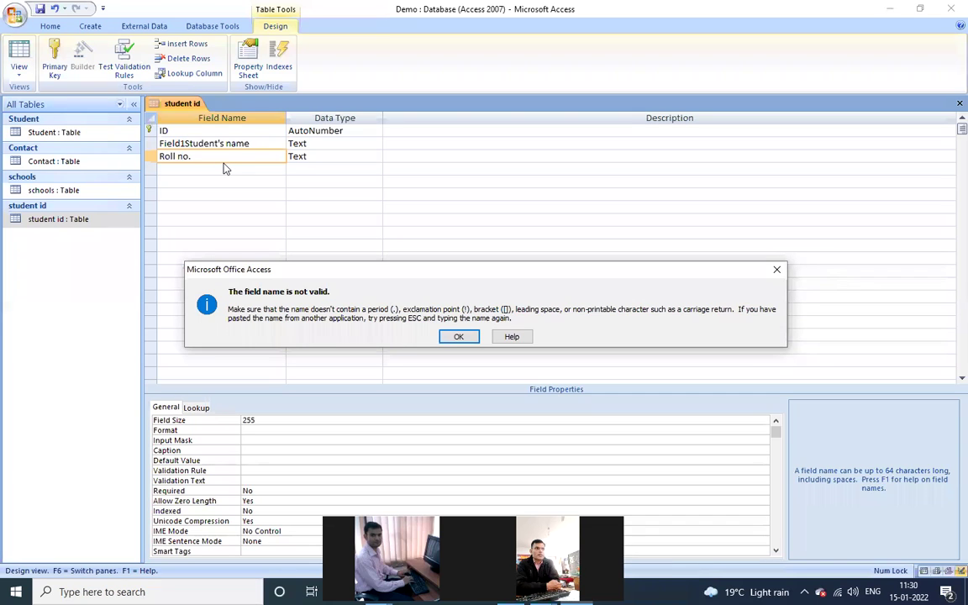
click(225, 168)
click(950, 101)
click(777, 269)
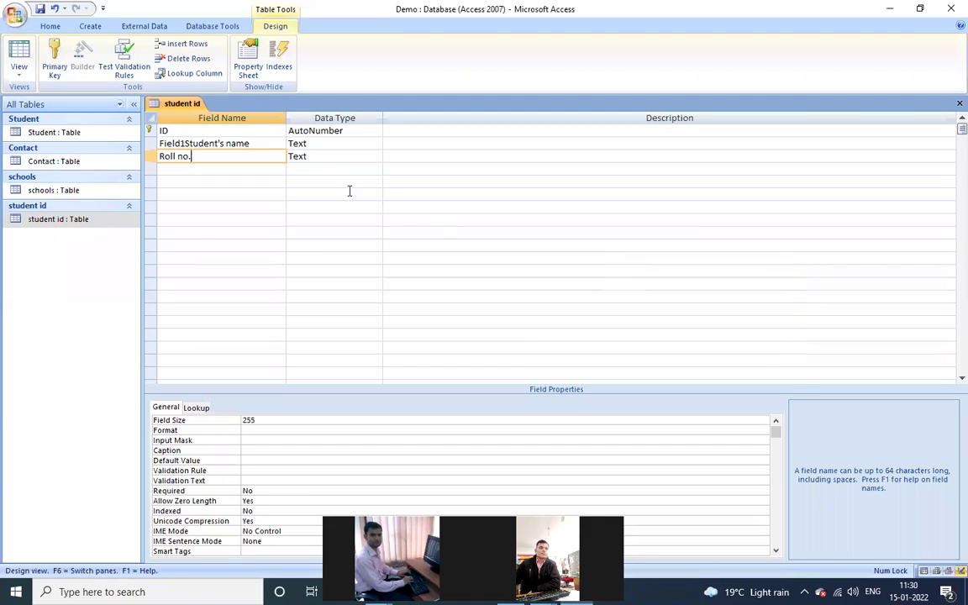
key(BackSpace)
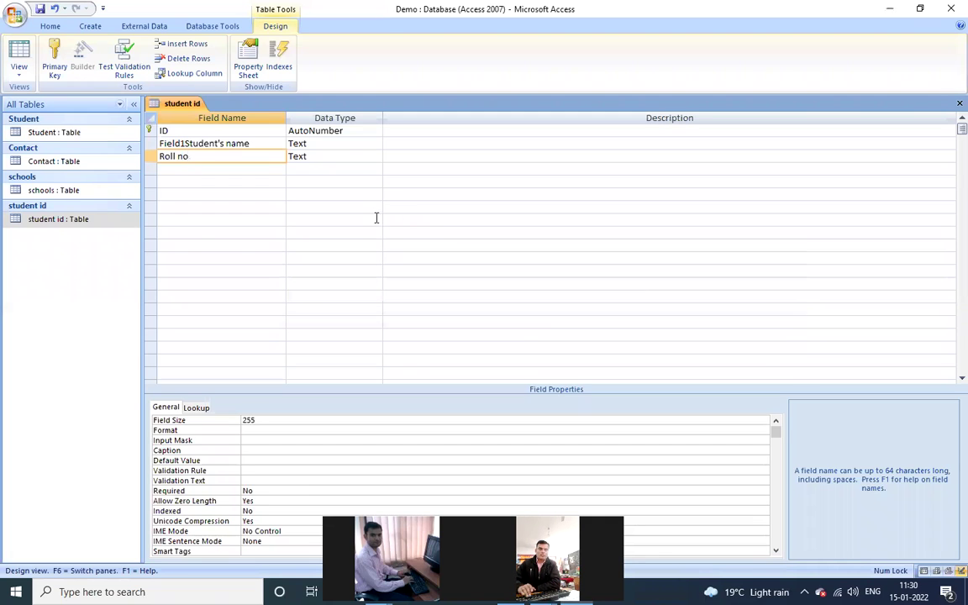
- Type 'number' as Roll no's data type, then dismiss the not-in-list warnings
click(345, 157)
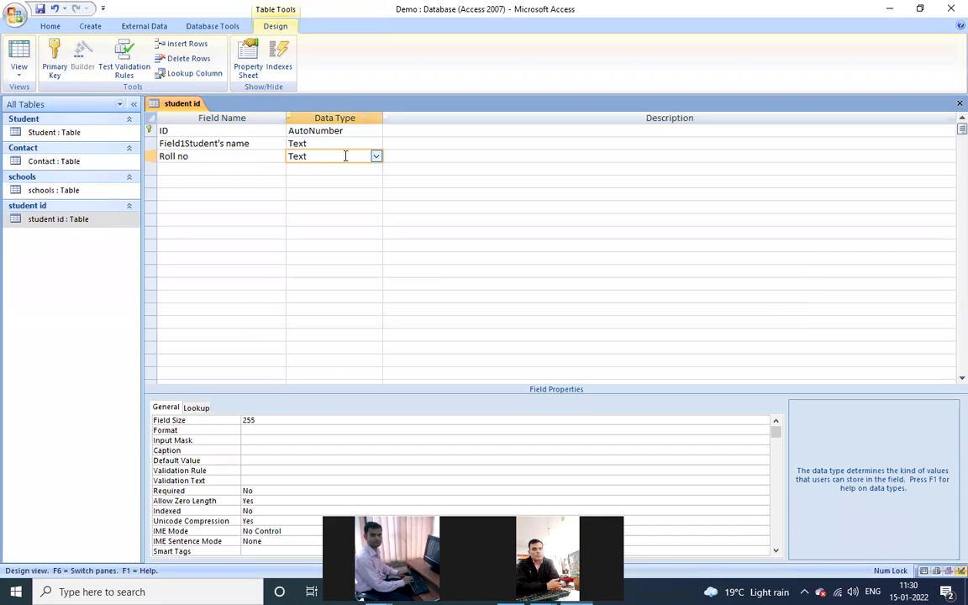
text(number)
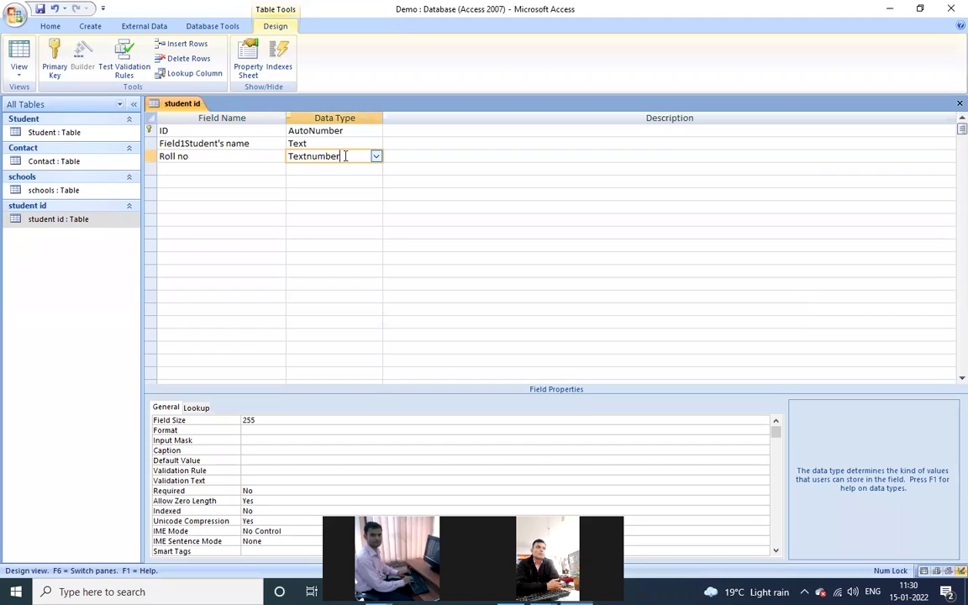
key(Return)
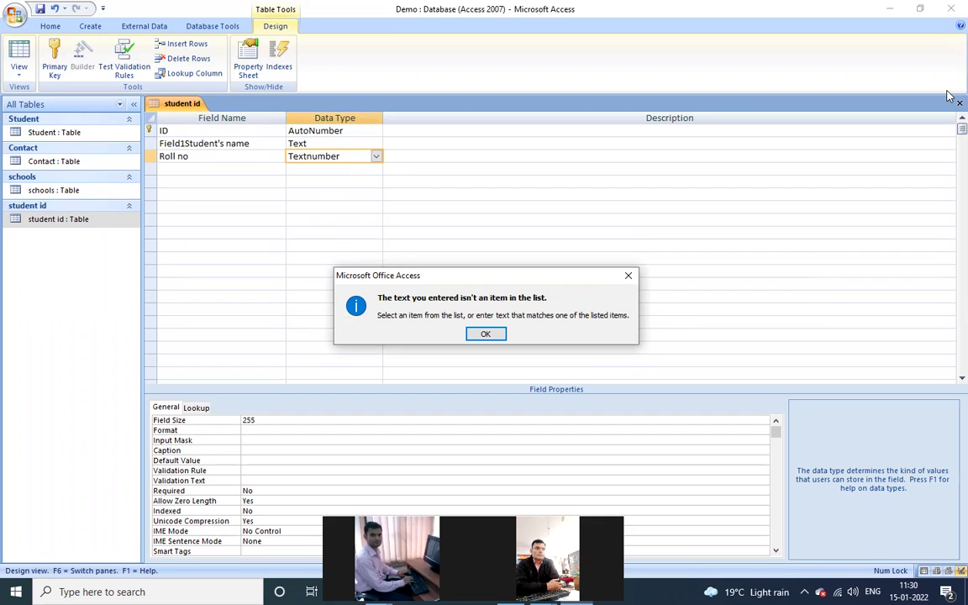
click(851, 82)
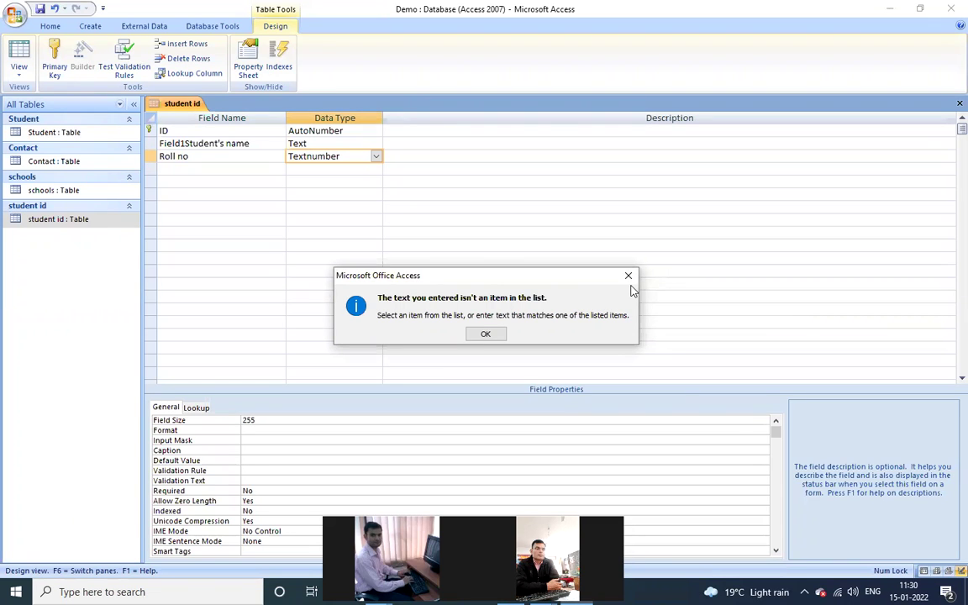
click(628, 276)
click(626, 276)
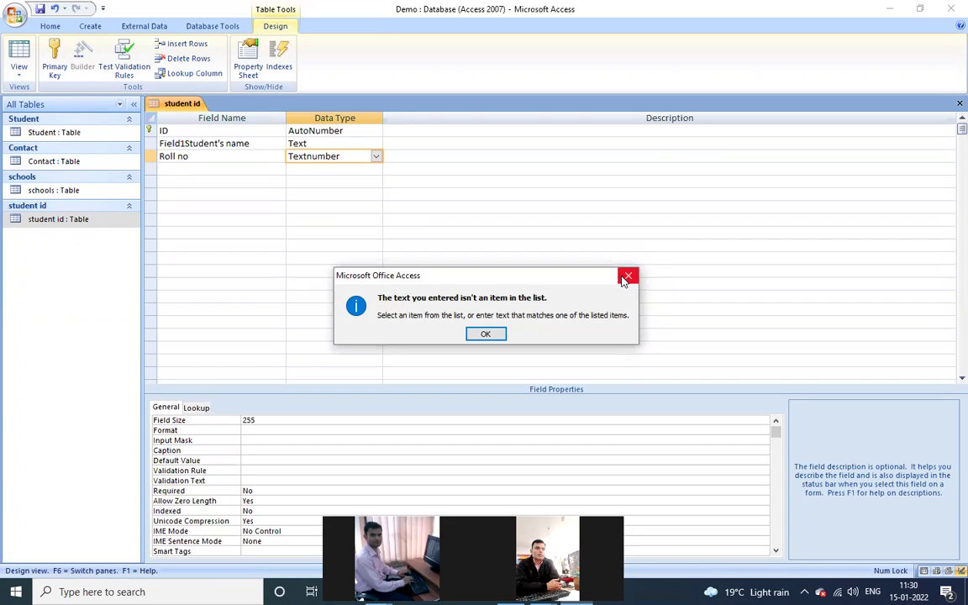
click(628, 277)
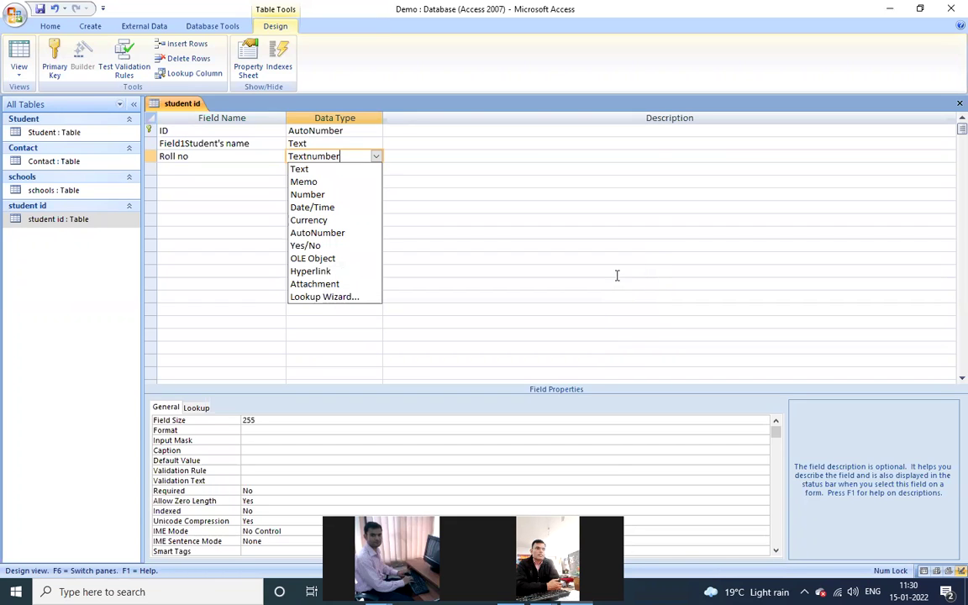
click(364, 167)
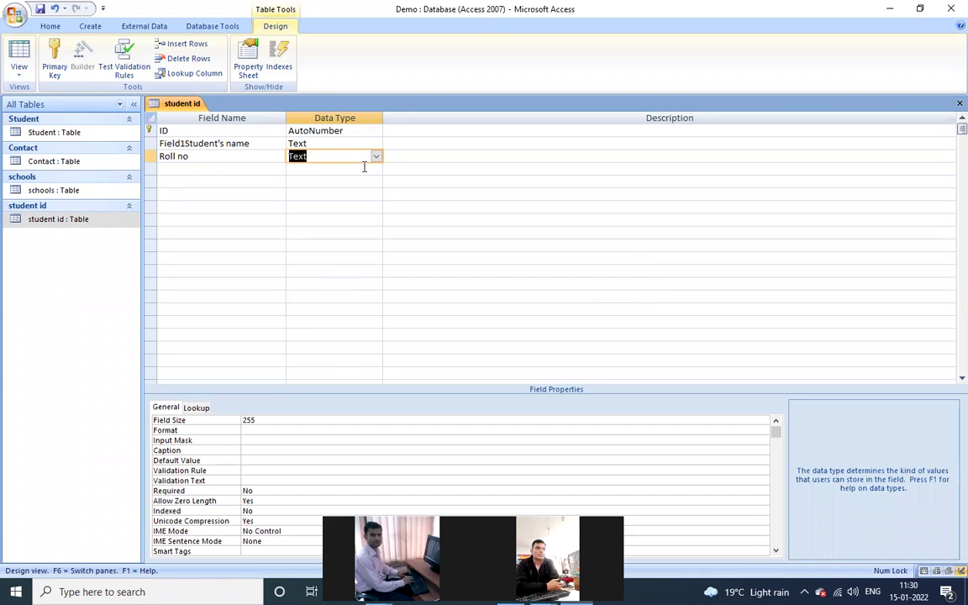
- Choose Number from the Data Type list for Roll no, giving it a Long Integer size
click(337, 165)
click(337, 158)
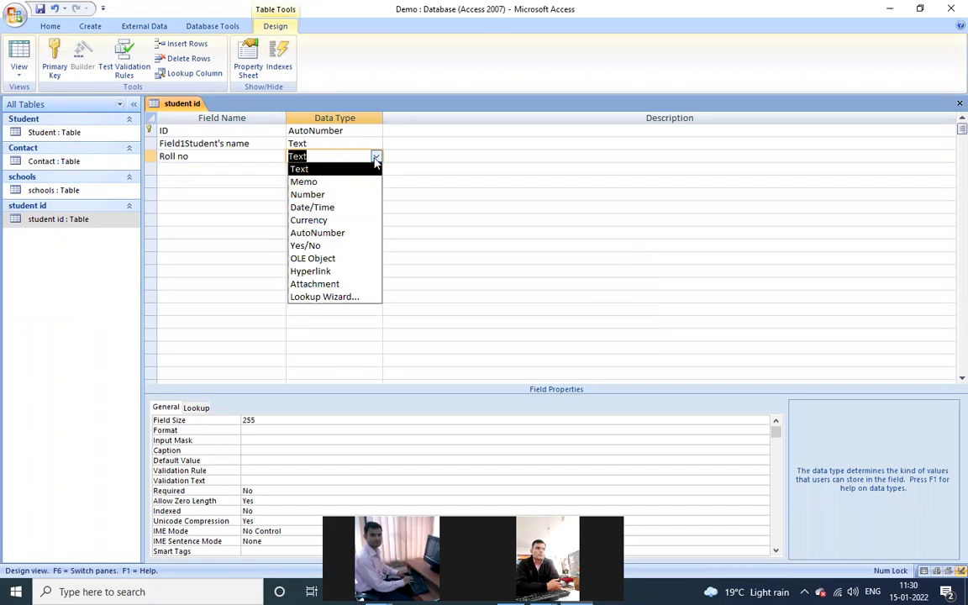
click(326, 166)
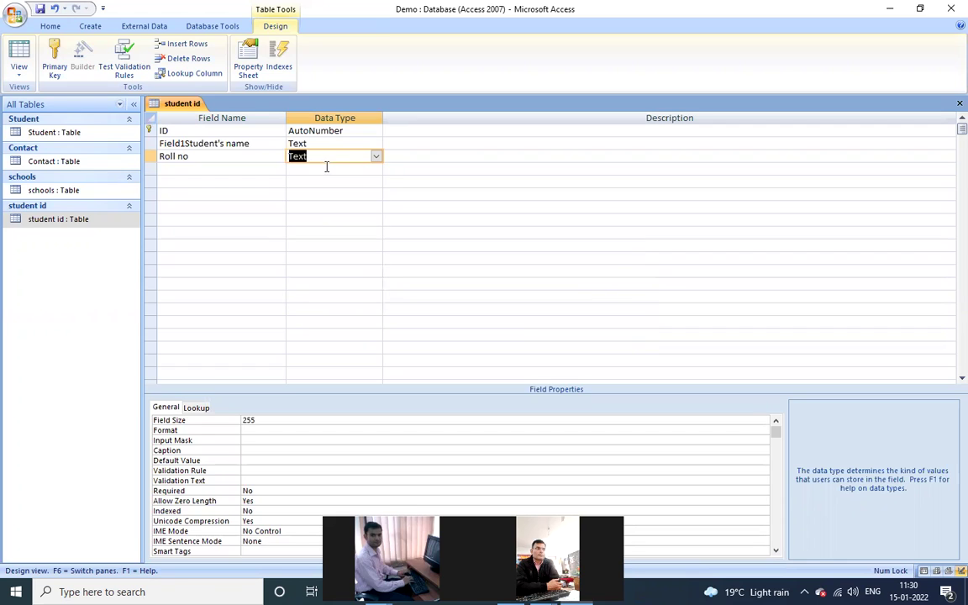
click(311, 199)
click(343, 156)
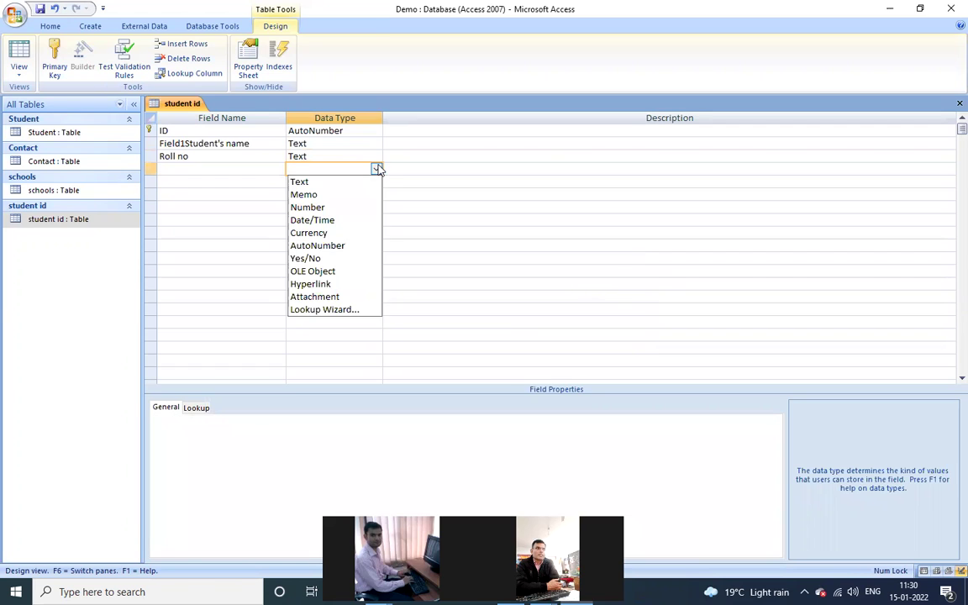
click(334, 157)
click(329, 169)
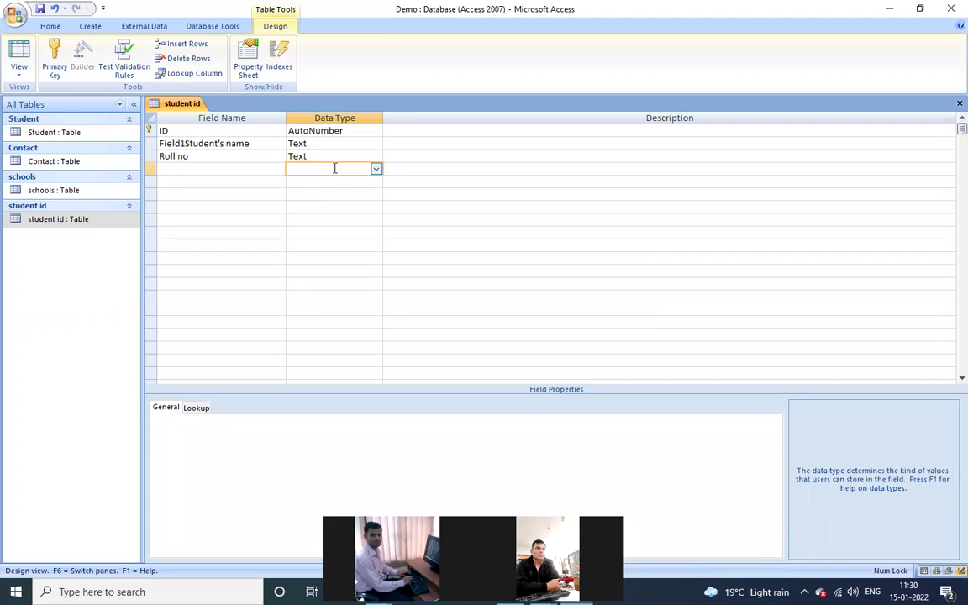
click(357, 156)
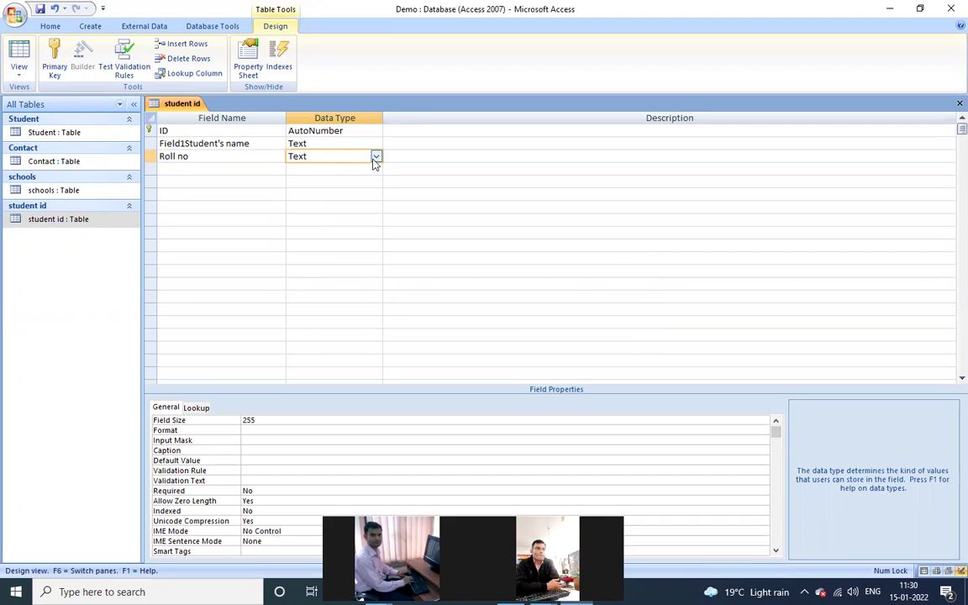
click(375, 157)
click(375, 161)
click(321, 195)
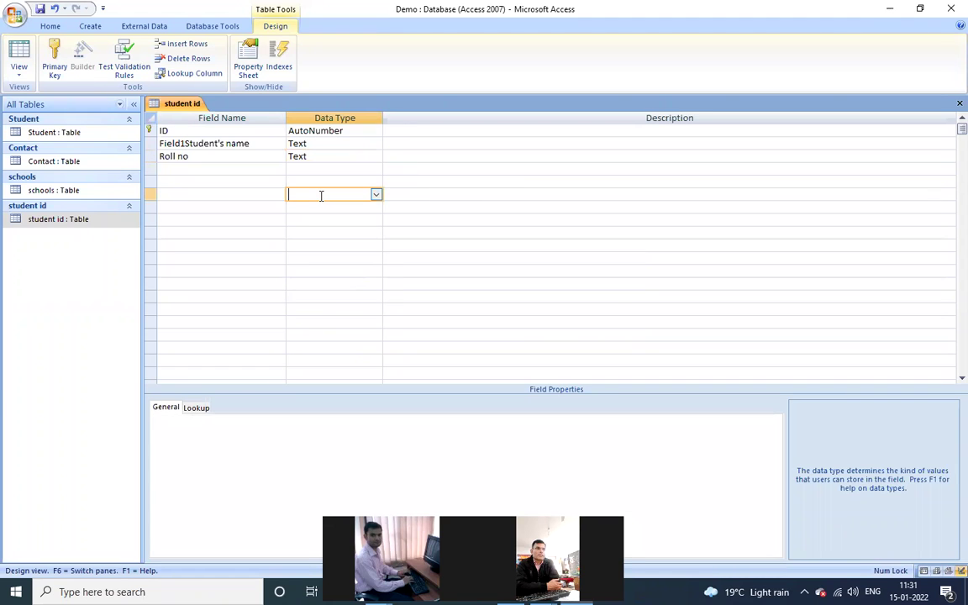
click(335, 157)
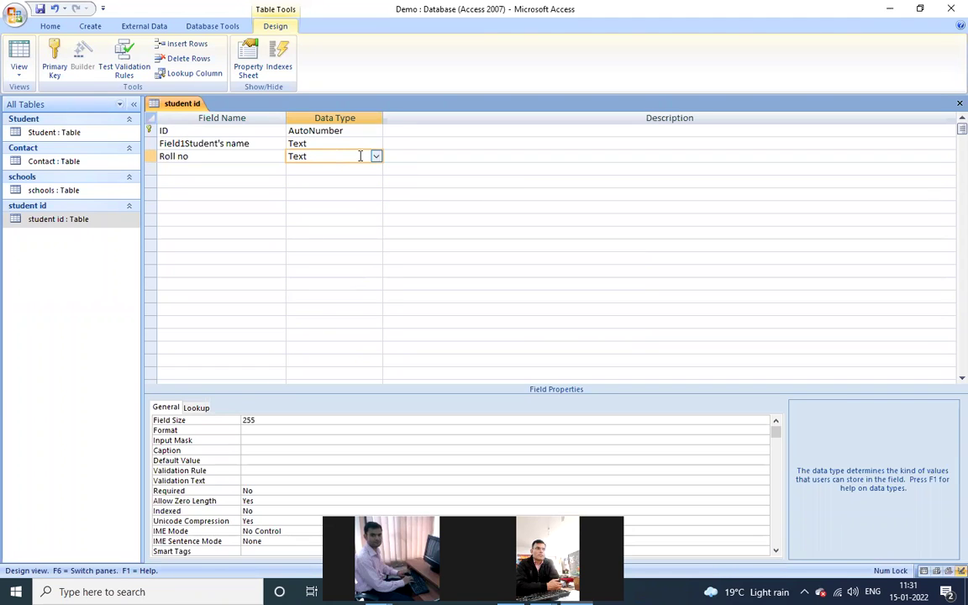
click(378, 166)
click(376, 156)
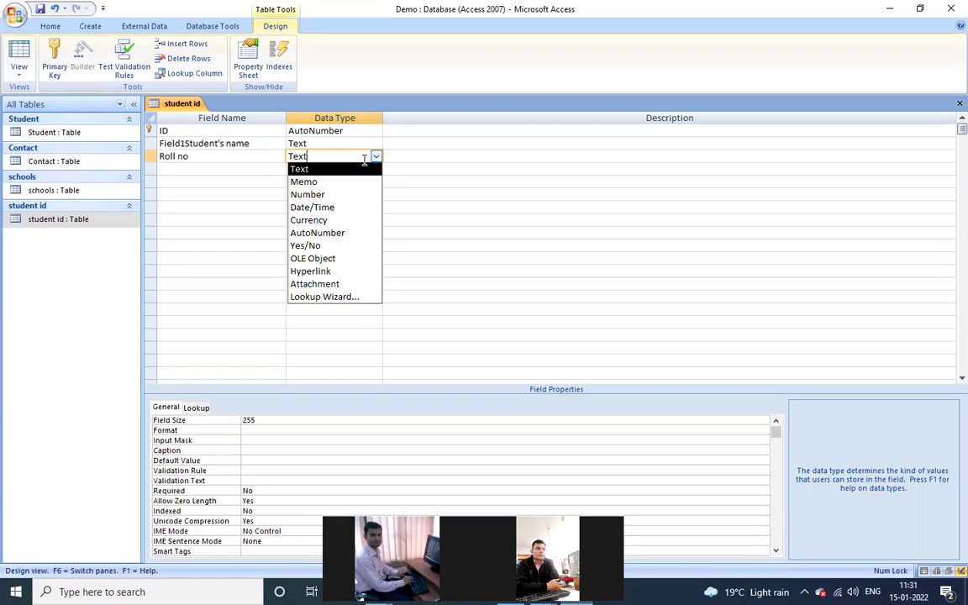
click(311, 194)
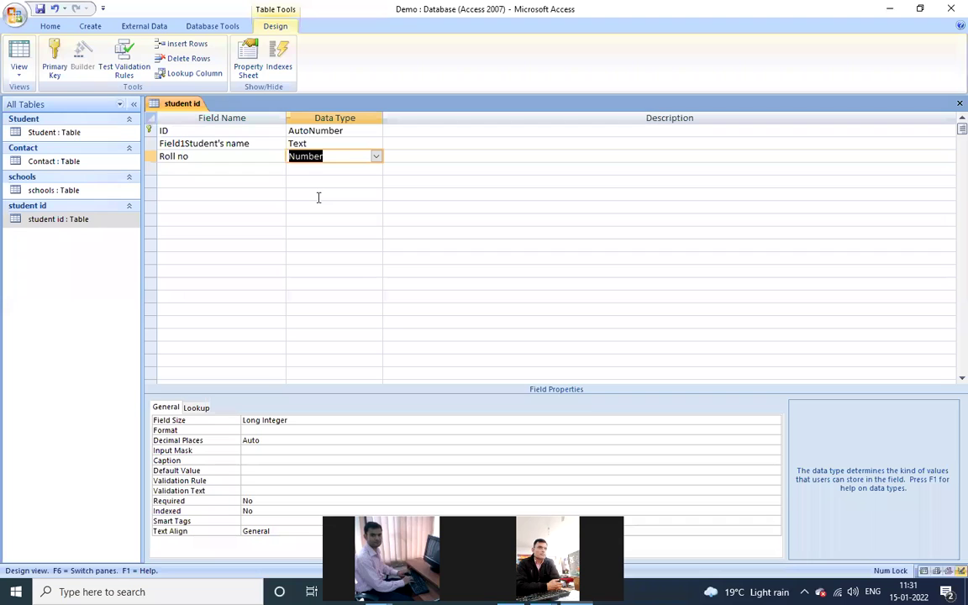
click(332, 158)
- Add a fourth field named 'address' with the Text data type below Roll no
click(220, 144)
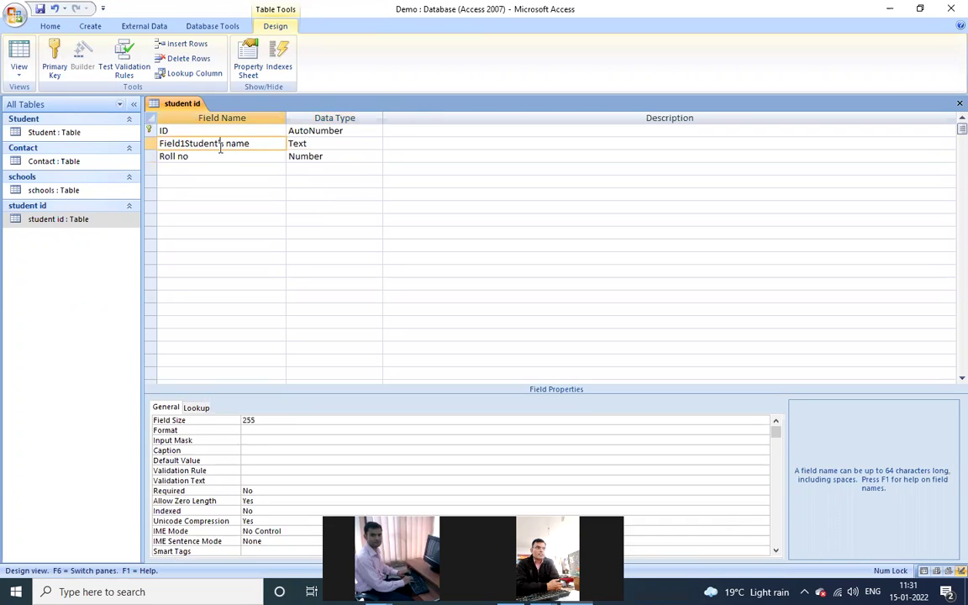
click(259, 169)
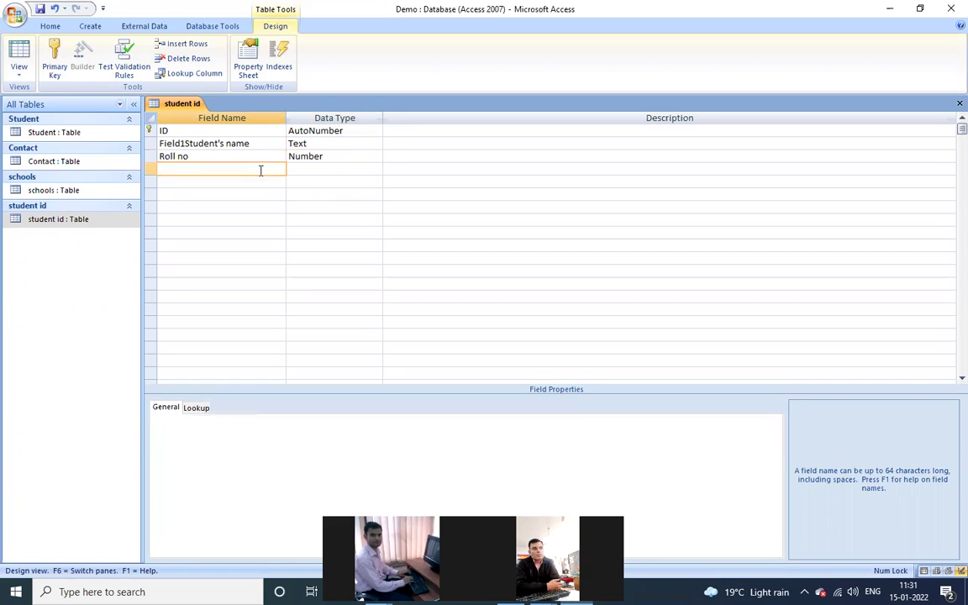
click(350, 172)
click(350, 189)
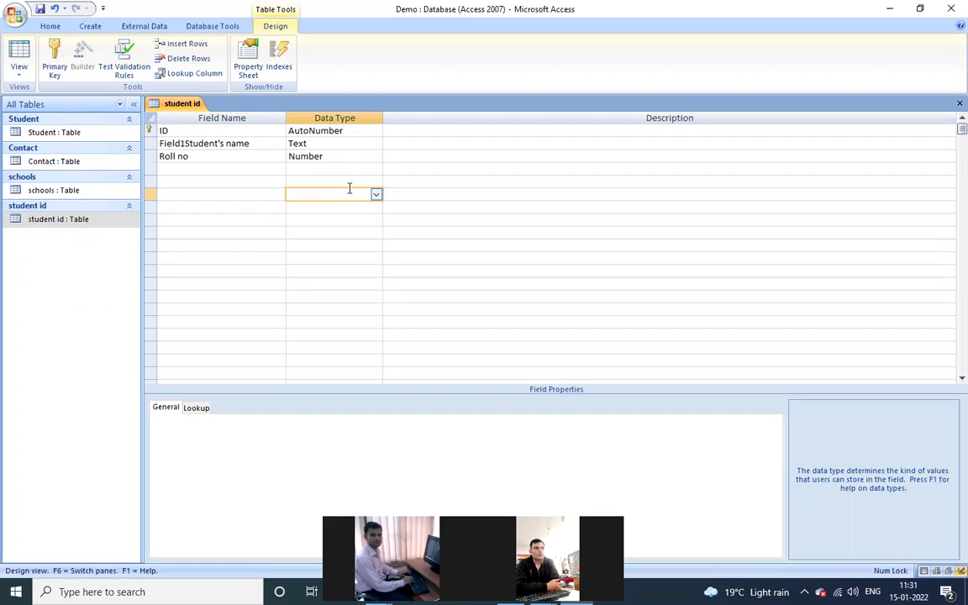
click(218, 172)
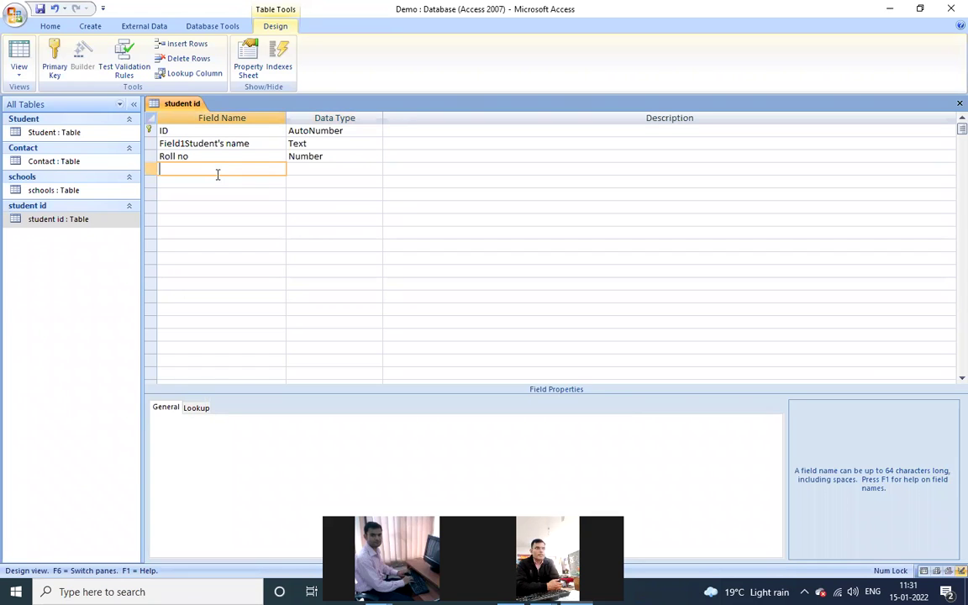
text(address)
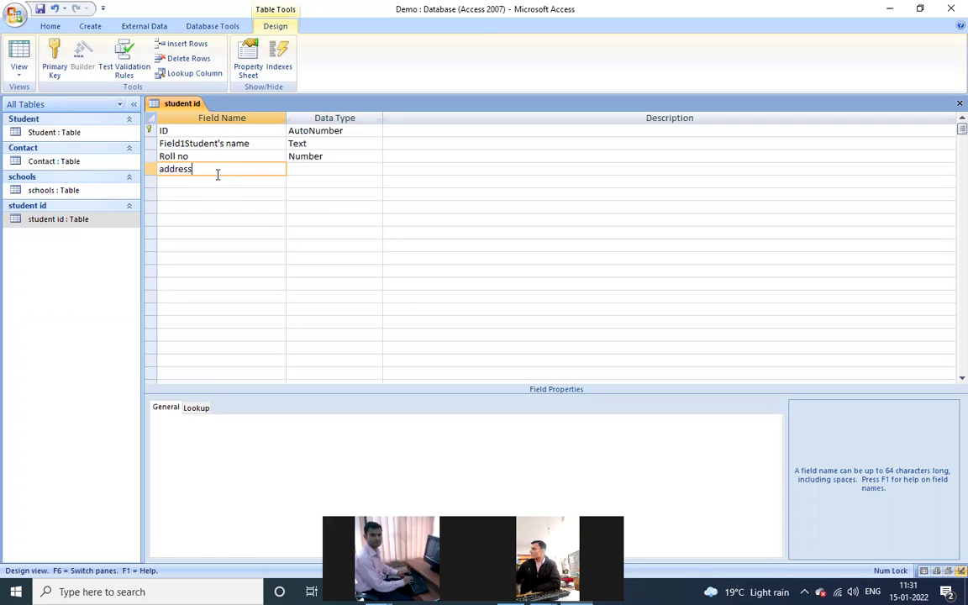
click(330, 171)
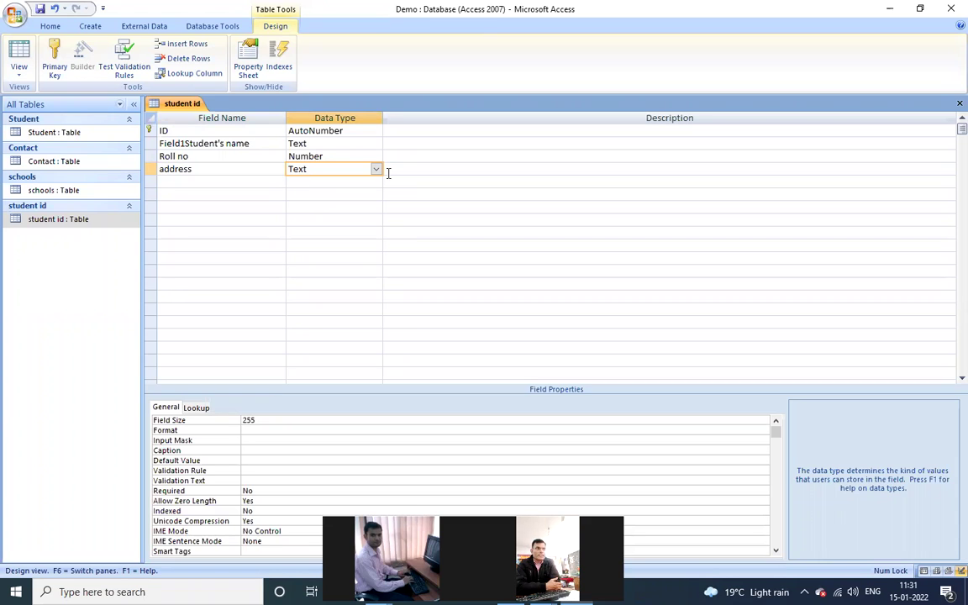
click(249, 193)
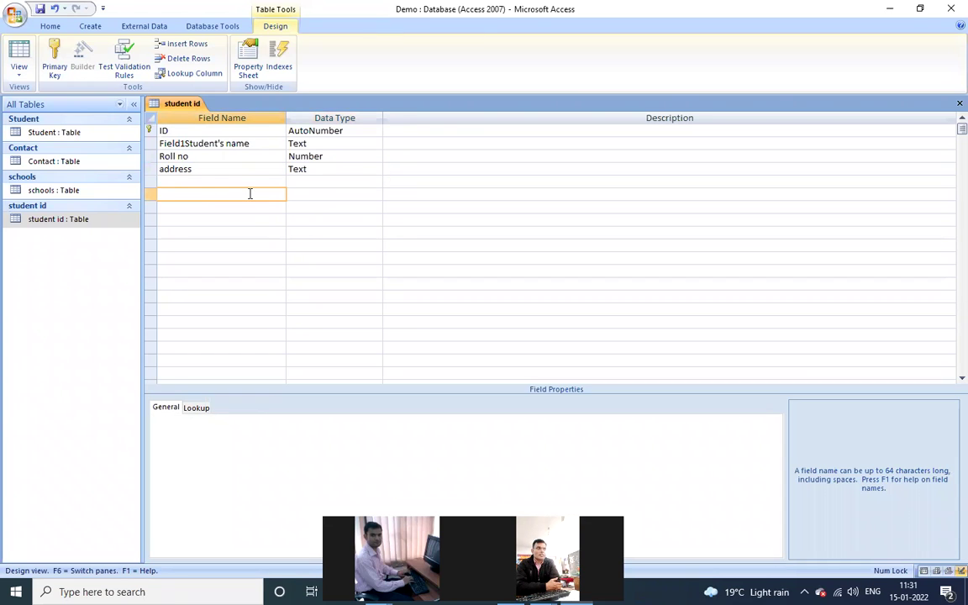
click(229, 179)
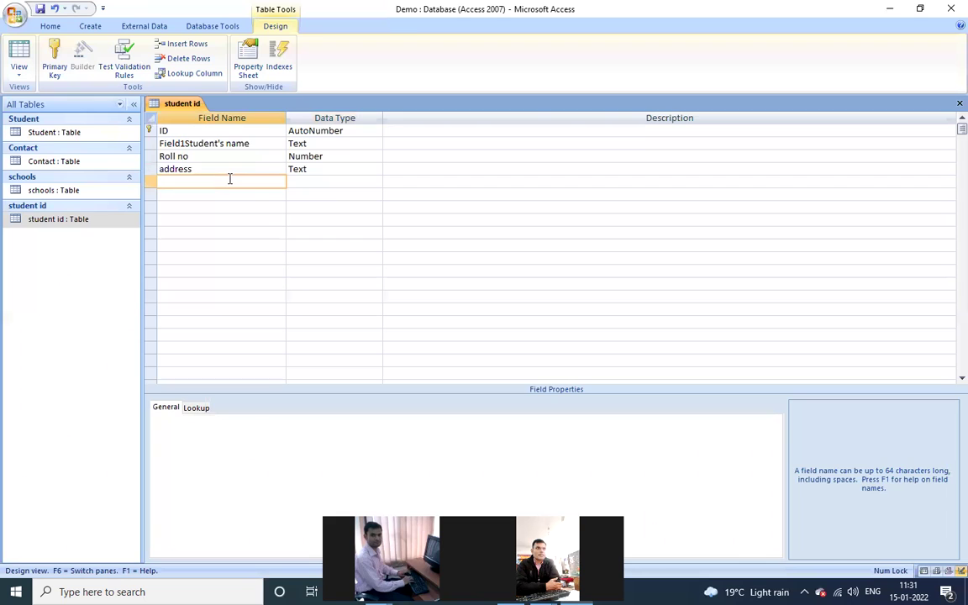
click(209, 144)
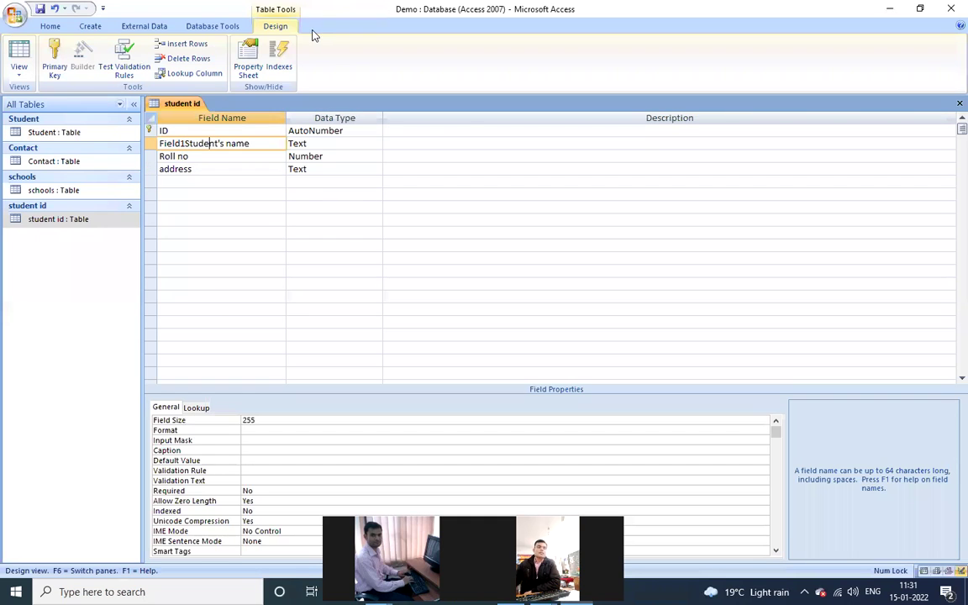